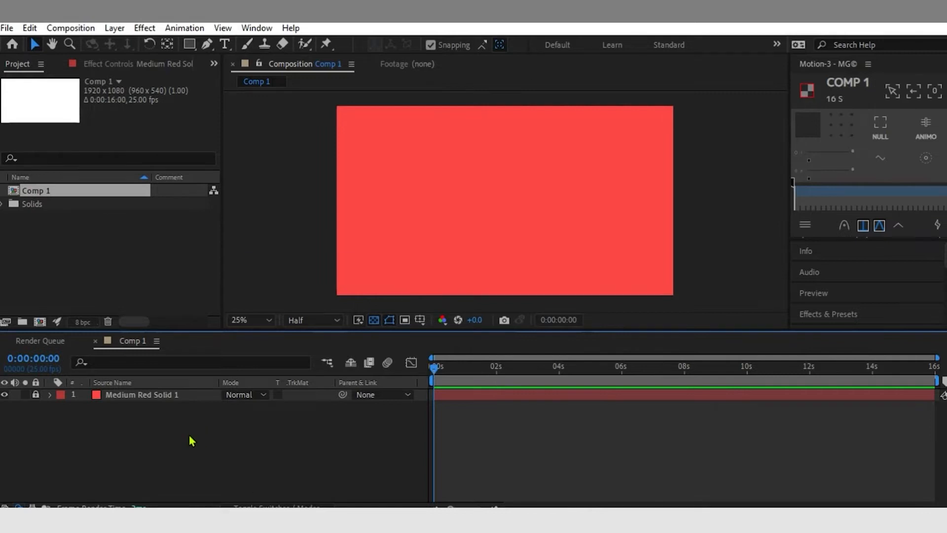
# Step: Create a new shape layer above the red solid and add a Rectangle path to its contents
pyautogui.moveTo(288, 267)
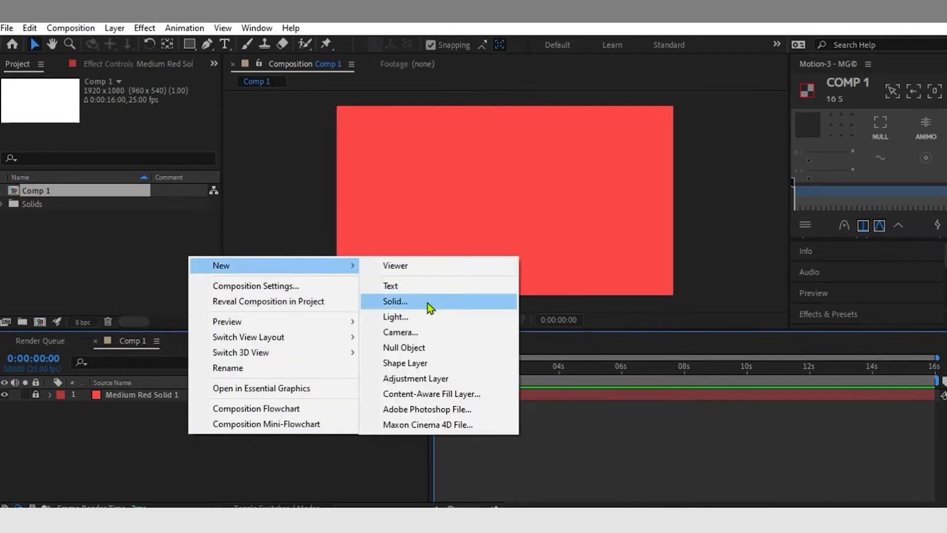
pyautogui.click(415, 363)
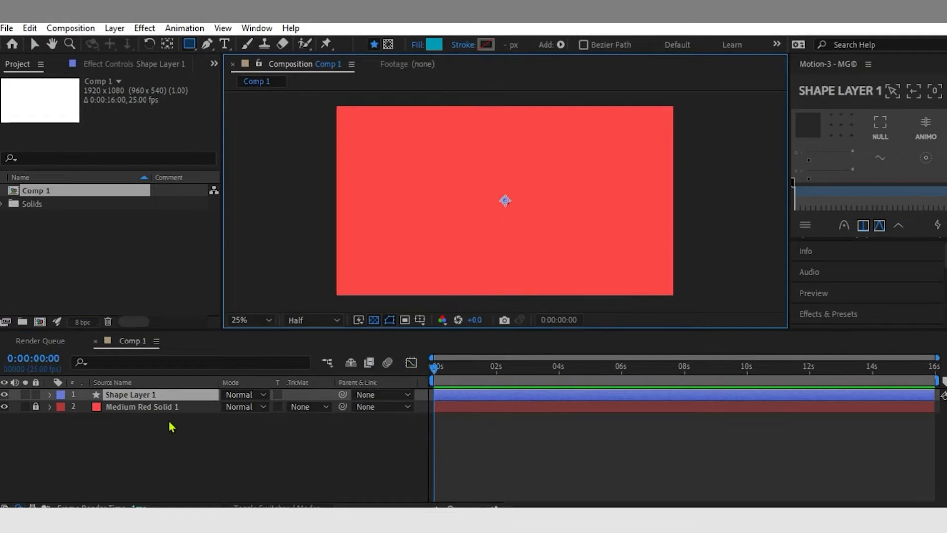
pyautogui.click(50, 395)
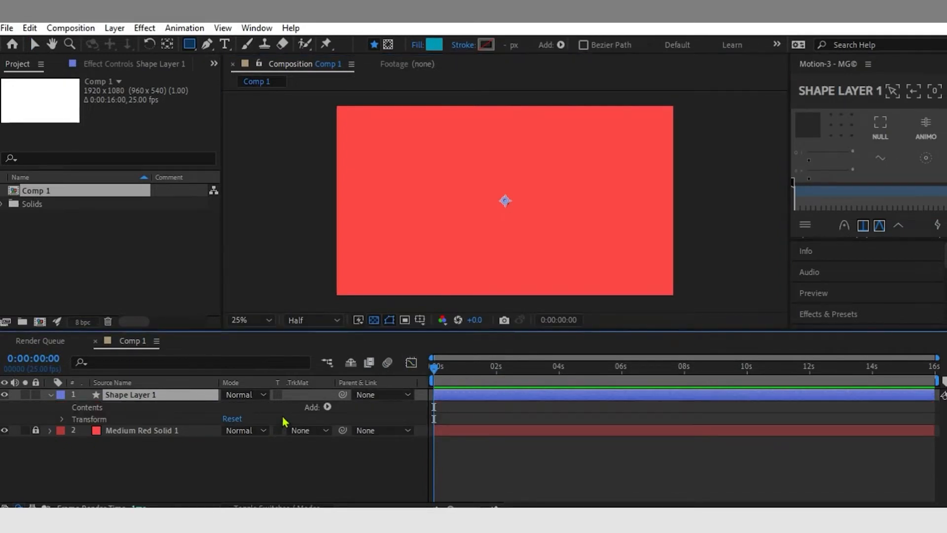
pyautogui.click(327, 407)
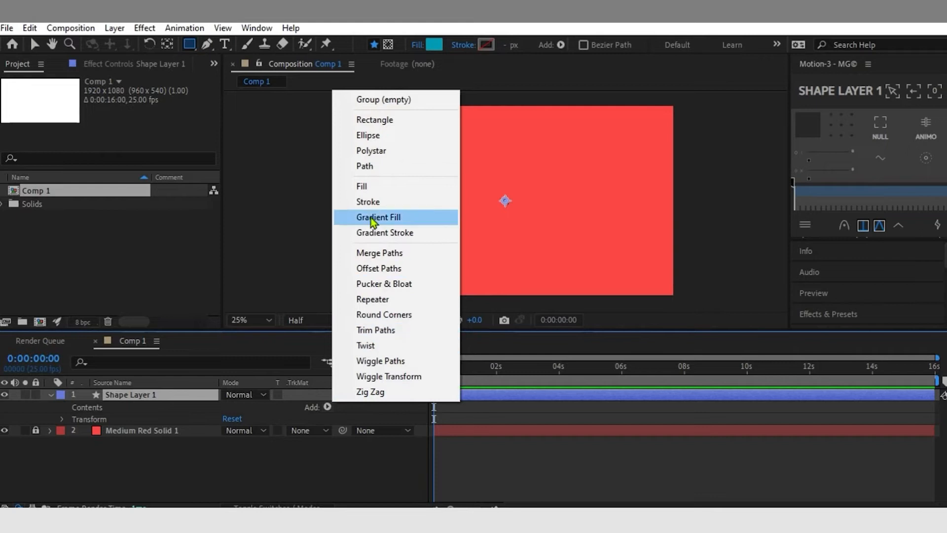
pyautogui.click(389, 123)
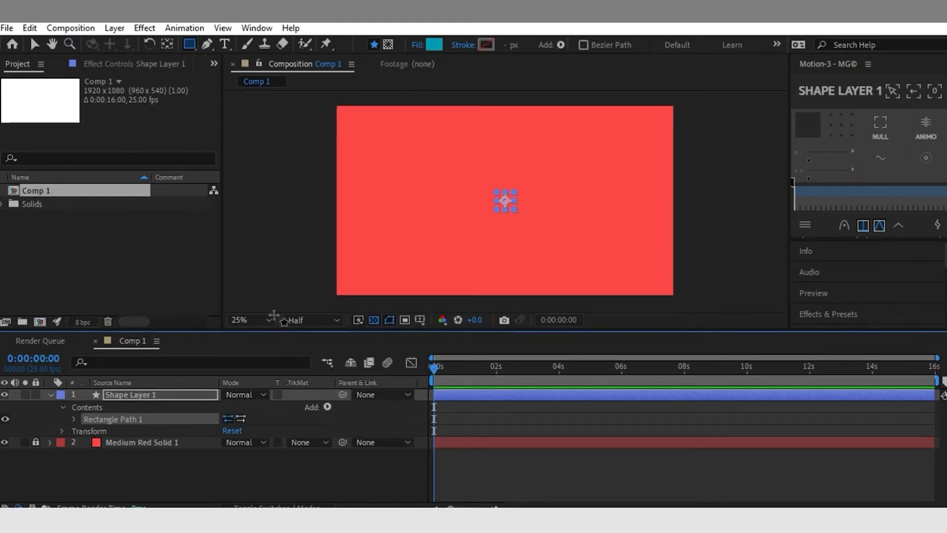
# Step: Set the rectangle path's size to 1920 by 1080
pyautogui.click(74, 419)
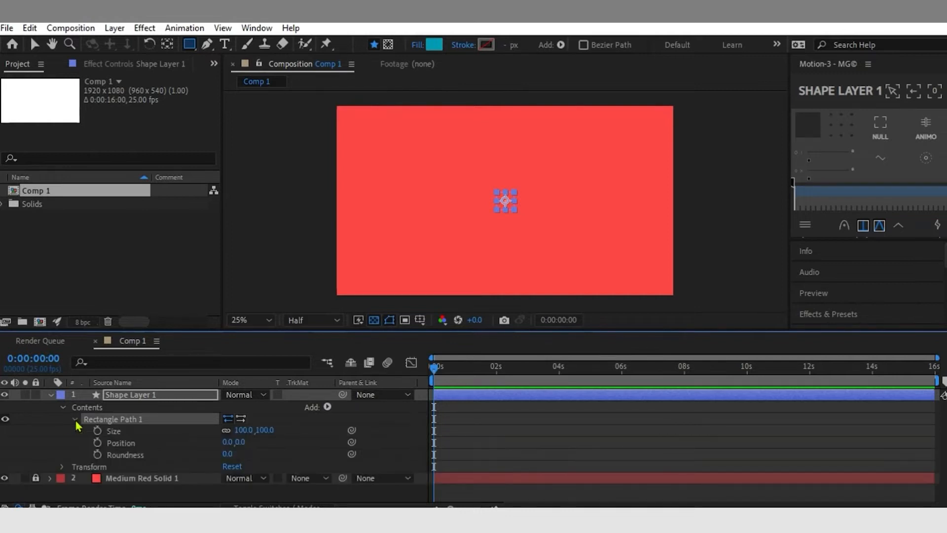
pyautogui.click(248, 431)
pyautogui.write('1920')
pyautogui.click(277, 430)
pyautogui.write('1080')
pyautogui.press('Return')
pyautogui.press('v')
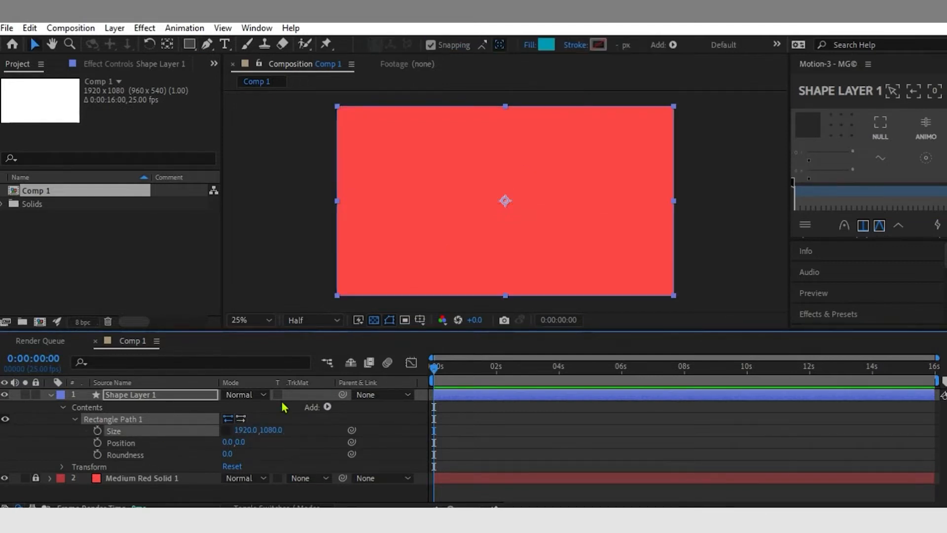
# Step: Add a Fill to the rectangle in Shape Layer 1 and change its colour to light yellow
pyautogui.click(328, 408)
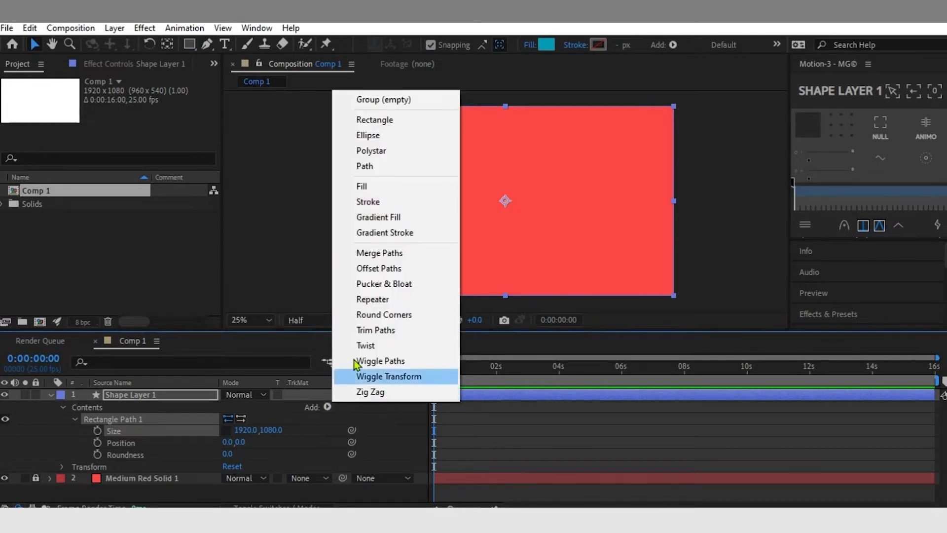
pyautogui.click(374, 191)
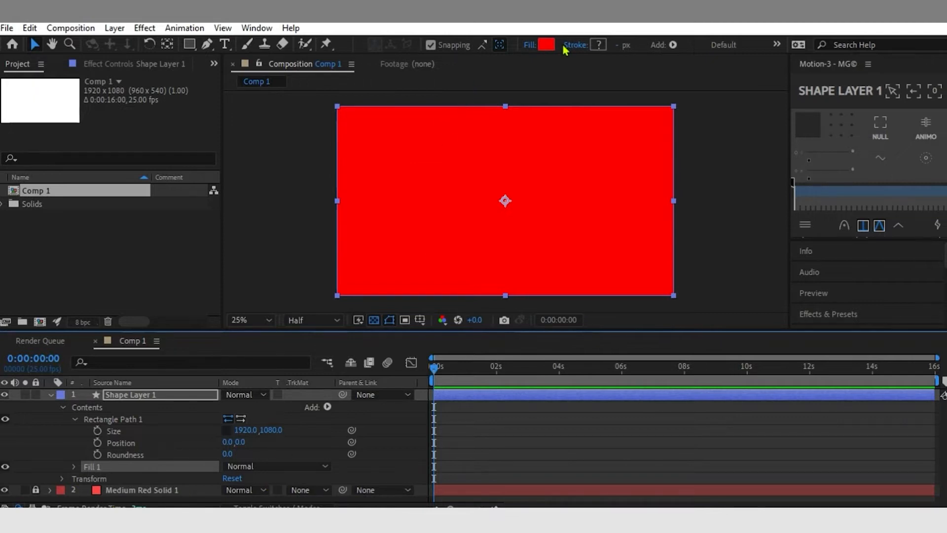
pyautogui.click(545, 46)
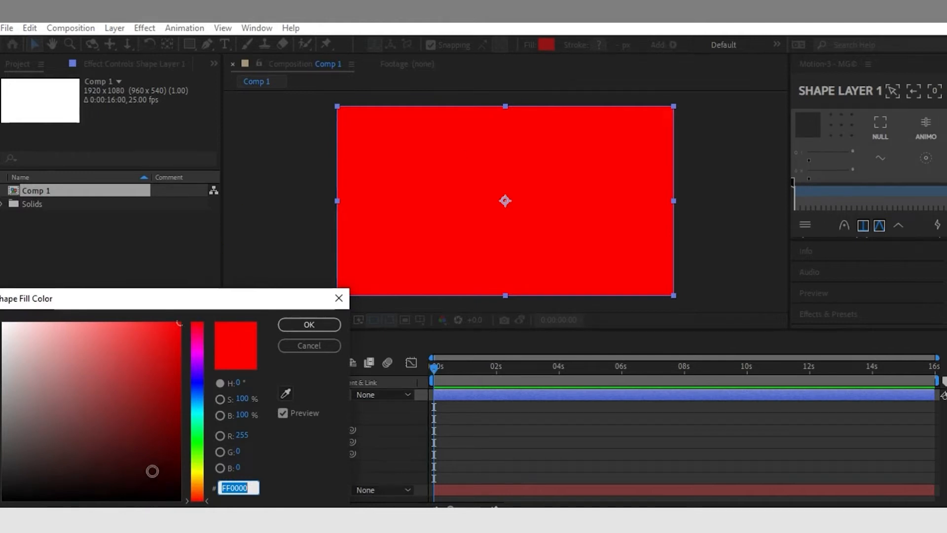
pyautogui.click(199, 478)
pyautogui.click(199, 474)
pyautogui.moveTo(236, 487); pyautogui.dragTo(257, 488)
pyautogui.write('75')
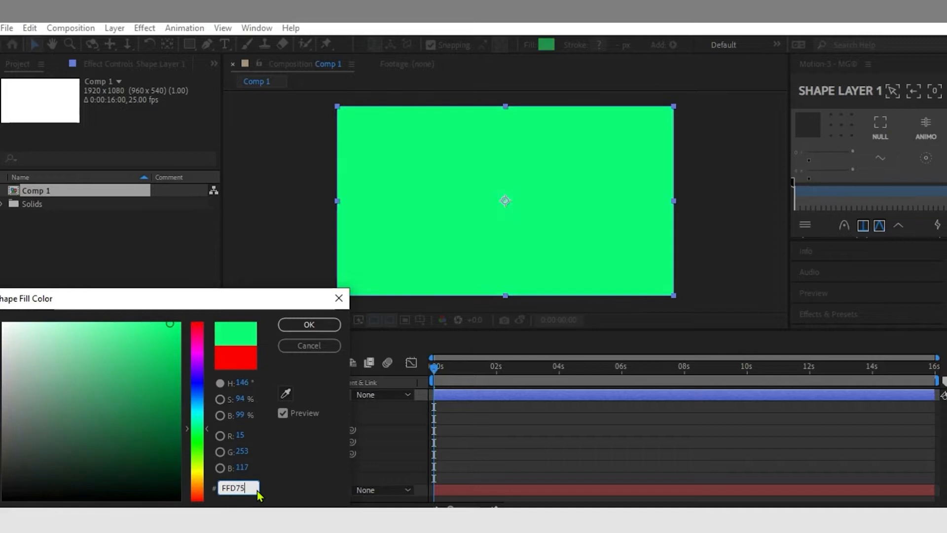
pyautogui.press('BackSpace')
pyautogui.write('5C')
pyautogui.press('Return')
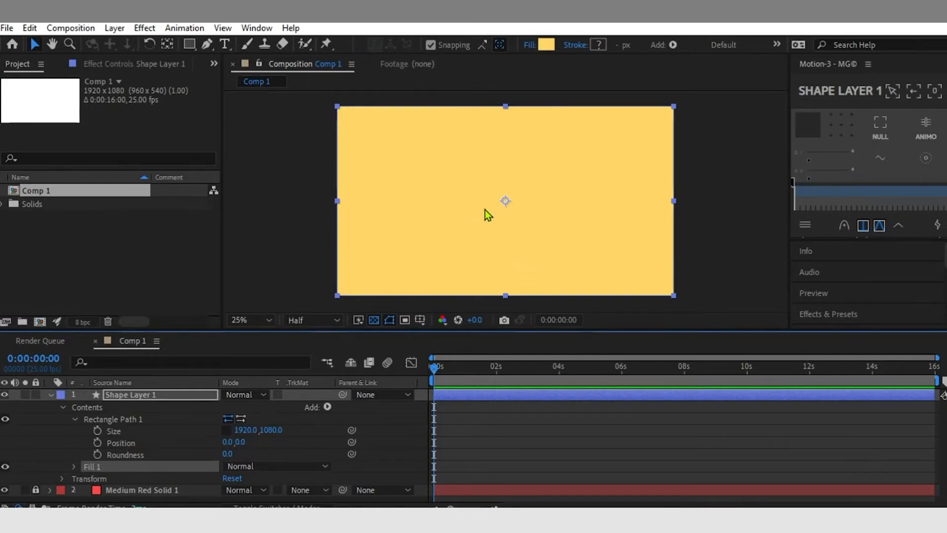
# Step: Try scaling down and rotating the whole yellow rectangle, and undo both changes
pyautogui.moveTo(338, 106); pyautogui.dragTo(416, 155)
pyautogui.press('w')
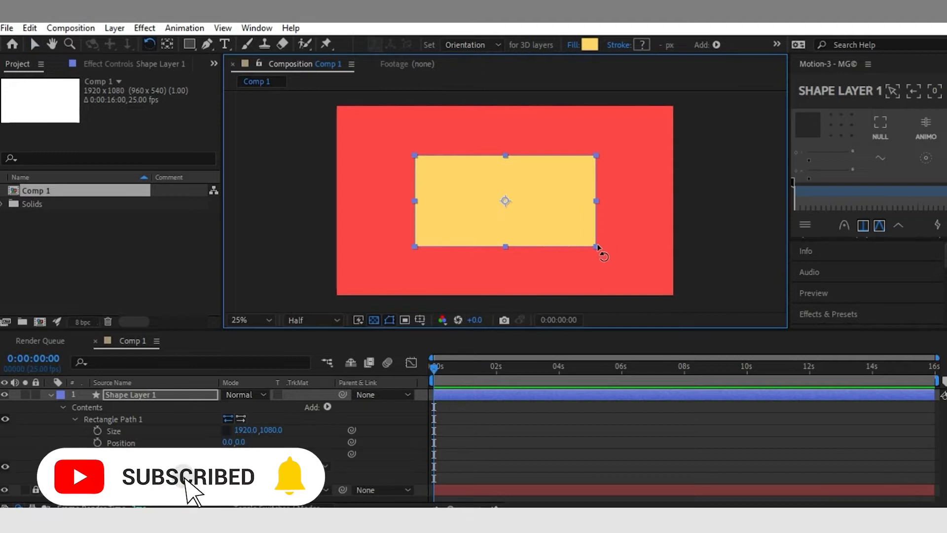
pyautogui.moveTo(598, 253)
pyautogui.mouseDown()
pyautogui.moveTo(567, 277)
pyautogui.moveTo(583, 275)
pyautogui.moveTo(599, 221)
pyautogui.moveTo(583, 261)
pyautogui.mouseUp()
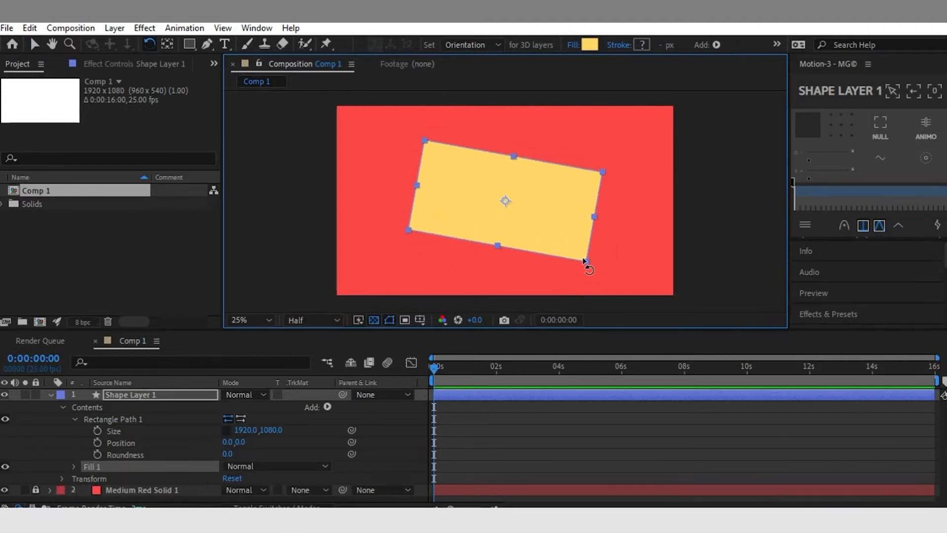
pyautogui.hotkey('ctrl', 'z')
pyautogui.press('v')
pyautogui.hotkey('ctrl', 'z')
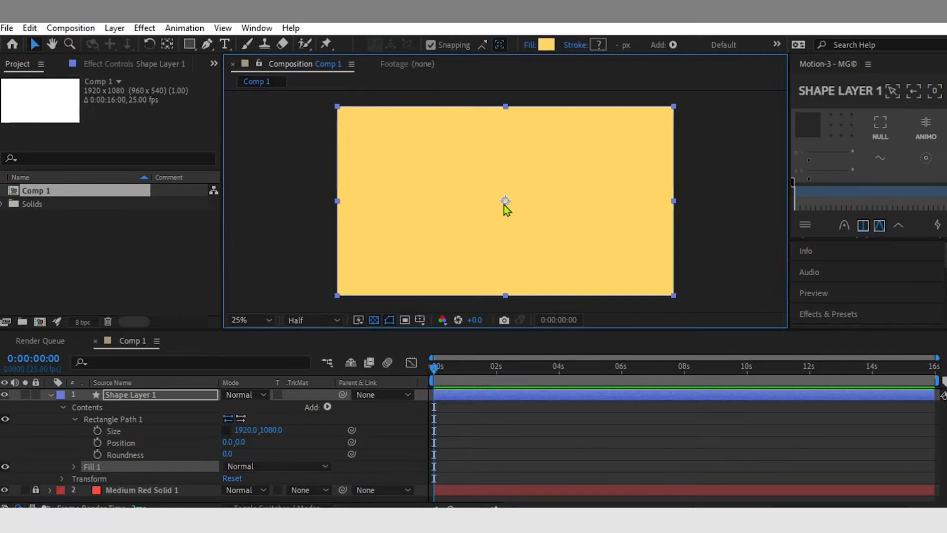
# Step: Convert the rectangle path of Shape Layer 1 to a Bezier path
pyautogui.rightClick(99, 421)
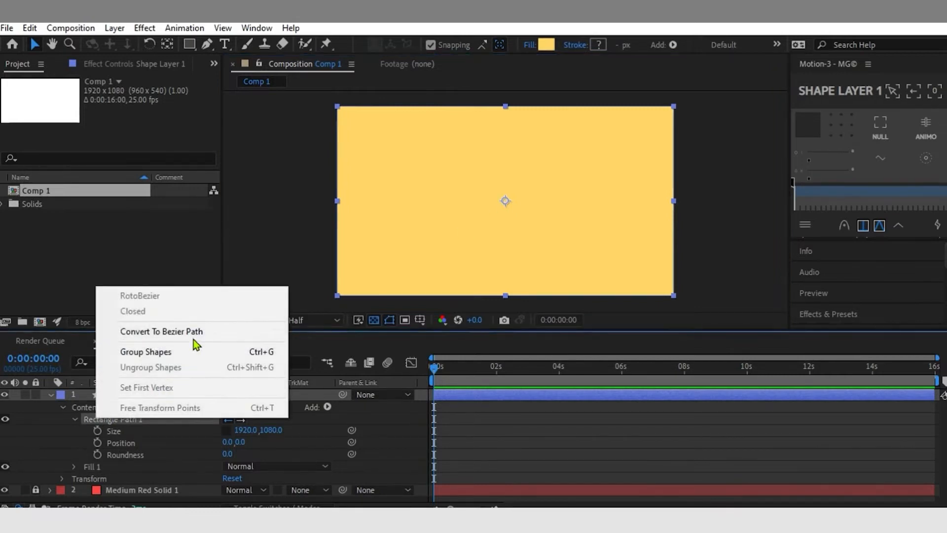
pyautogui.click(220, 336)
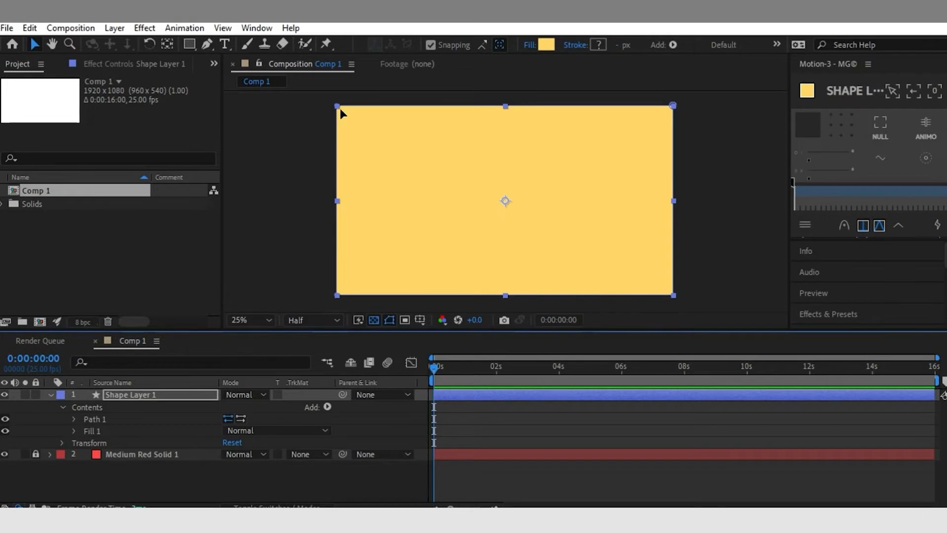
# Step: Try moving the path's upper-left vertex inward with the Pen tool, and undo the move
pyautogui.click(207, 44)
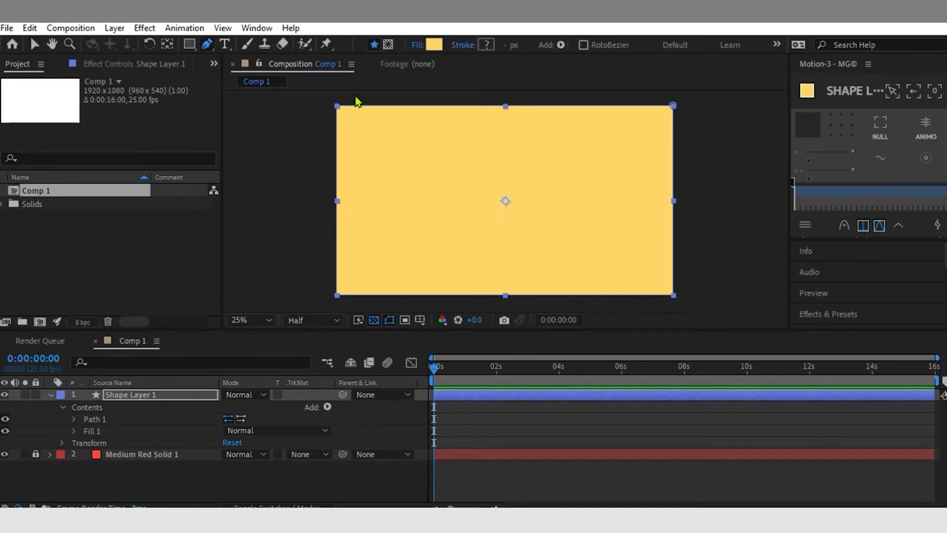
pyautogui.moveTo(337, 106); pyautogui.dragTo(471, 186)
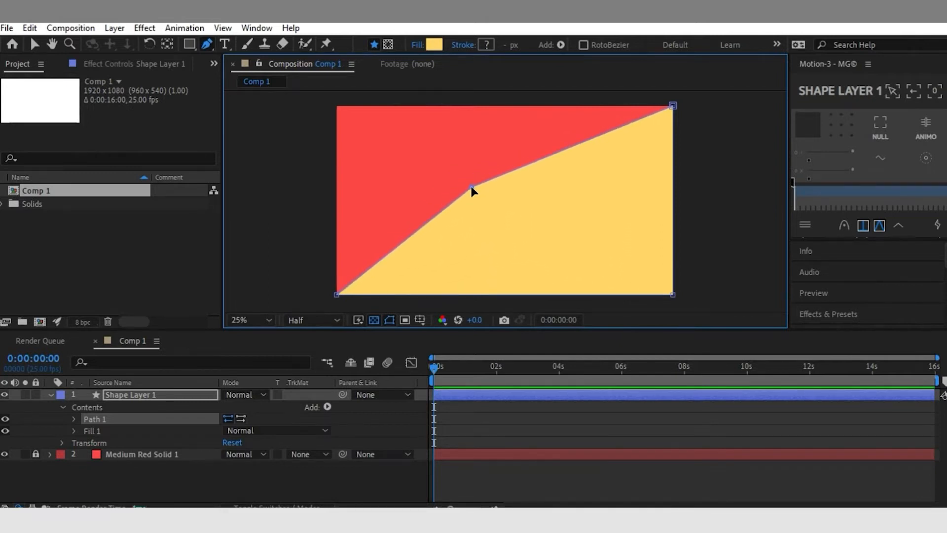
pyautogui.hotkey('ctrl', 'z')
pyautogui.hotkey('ctrl', 'z')
pyautogui.press('v')
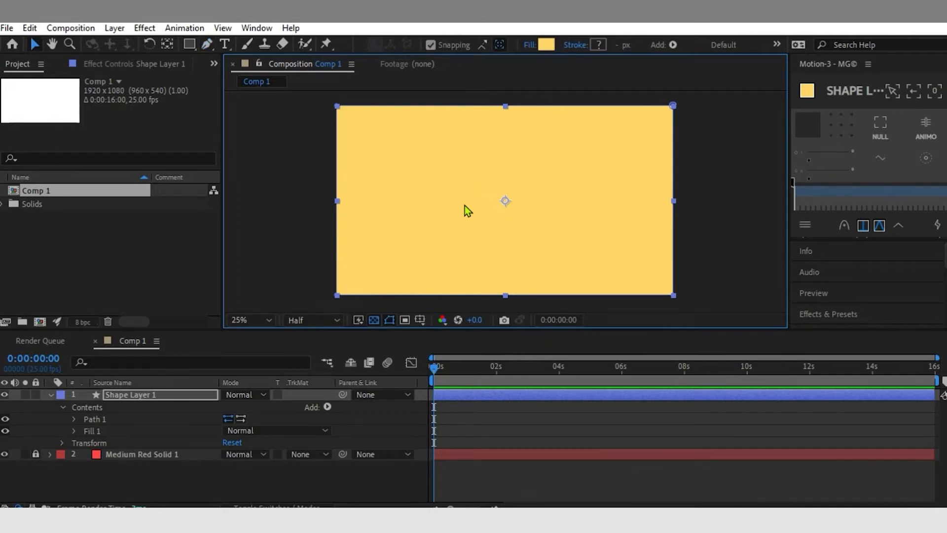
# Step: Keyframe the Path property of Path 1 at 0:00:00:00 and add a second keyframe at 0:00:00:16
pyautogui.click(74, 418)
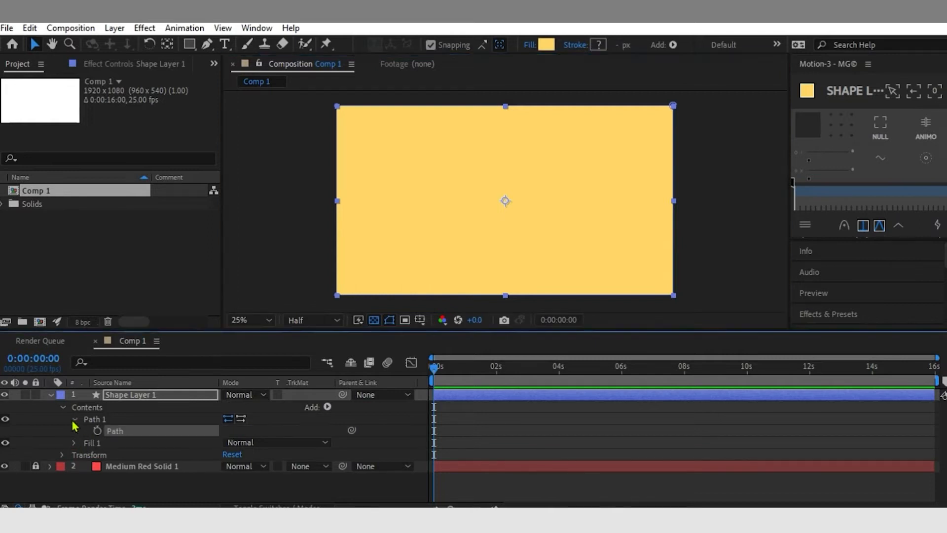
pyautogui.click(97, 431)
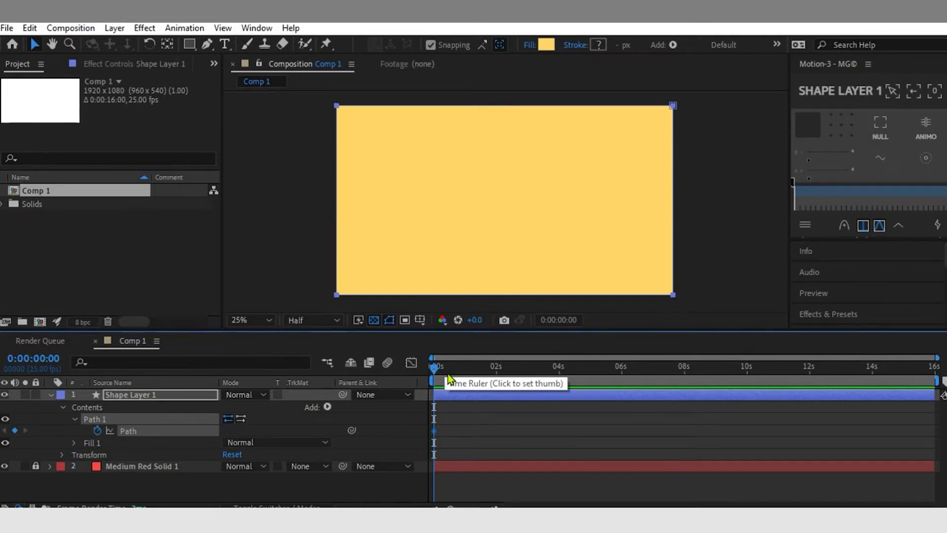
pyautogui.scroll(5, 449, 377)
pyautogui.moveTo(584, 368); pyautogui.dragTo(594, 369)
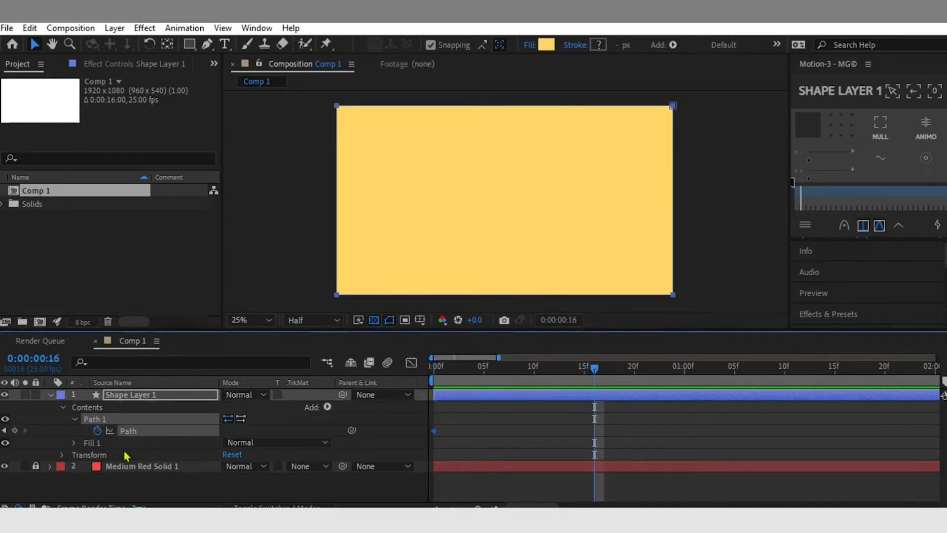
pyautogui.click(14, 430)
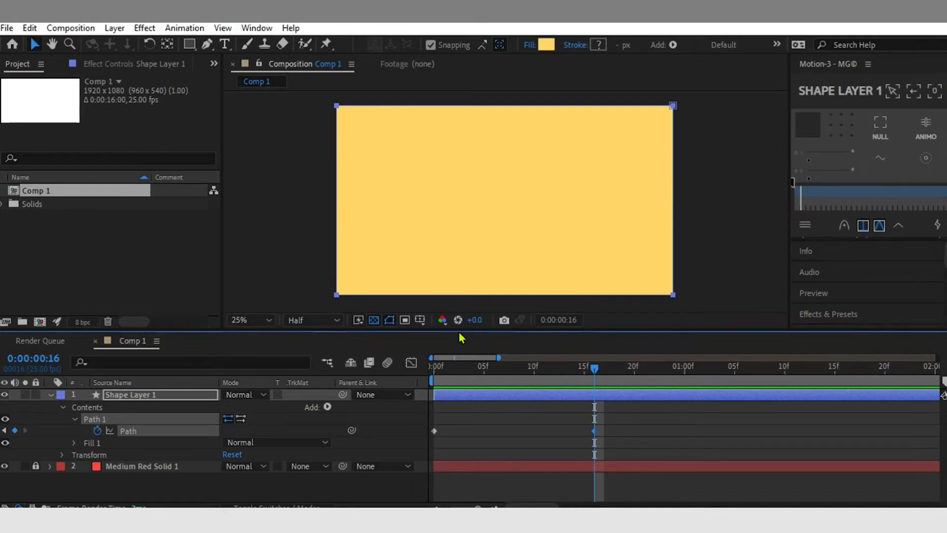
# Step: Show the Title/Action Safe guides and, at 0:00:00:00, move the path's upper-left vertex exactly onto the composition centre with the Pen tool
pyautogui.click(419, 320)
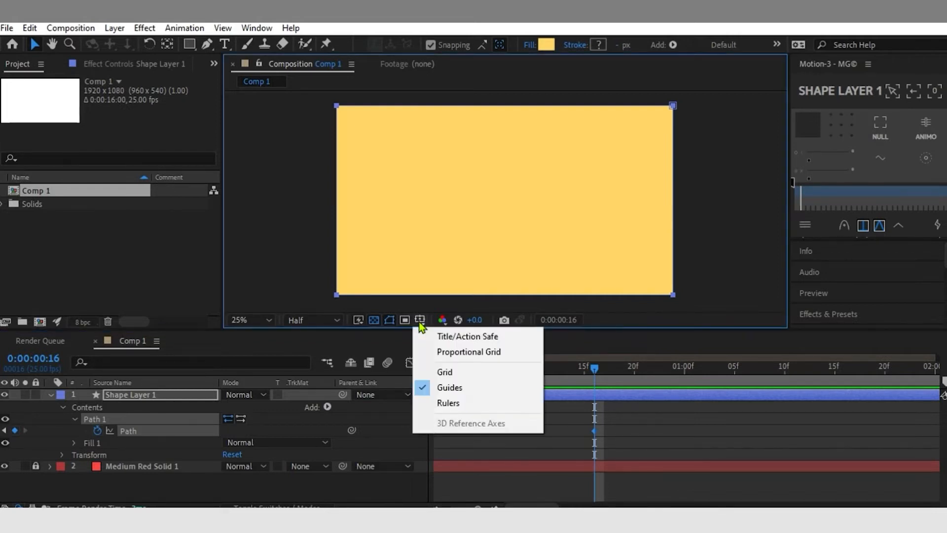
pyautogui.click(434, 336)
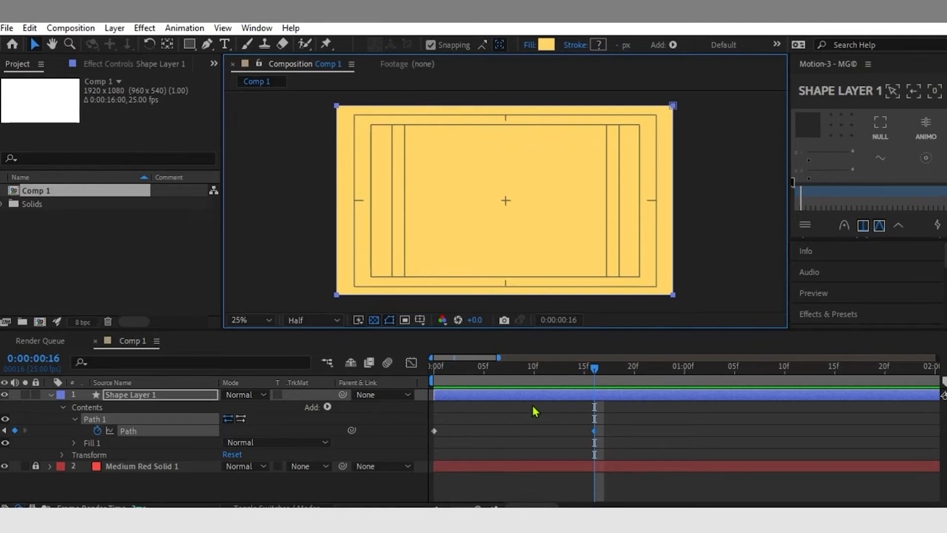
pyautogui.moveTo(468, 369); pyautogui.dragTo(411, 384)
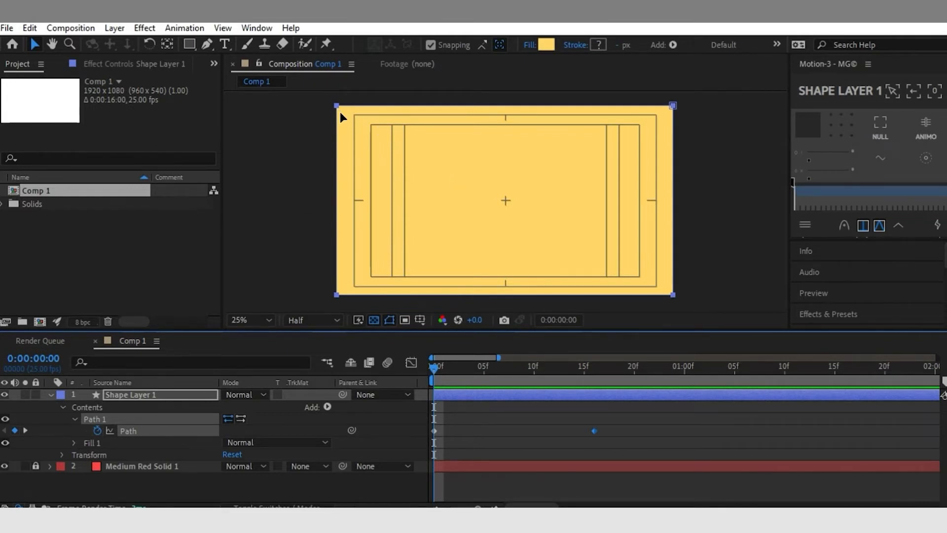
pyautogui.click(207, 44)
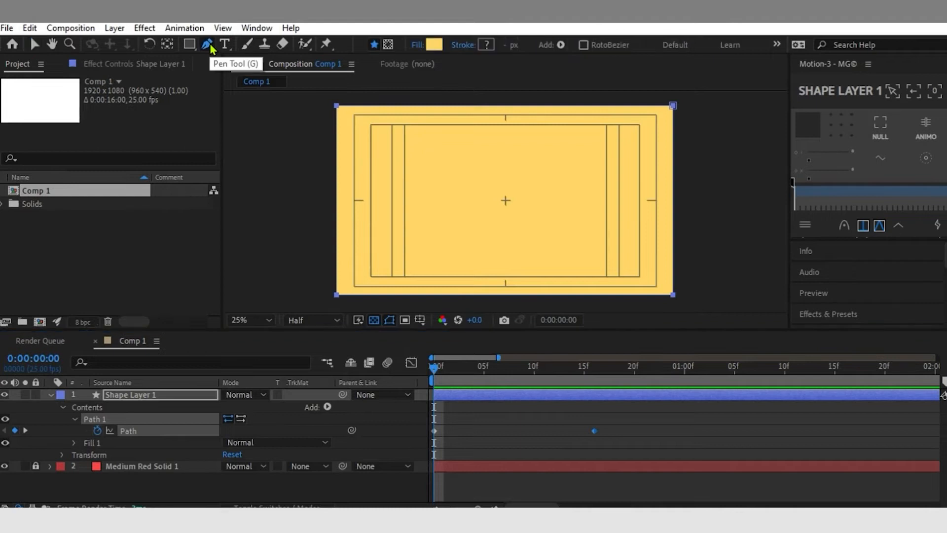
pyautogui.click(129, 395)
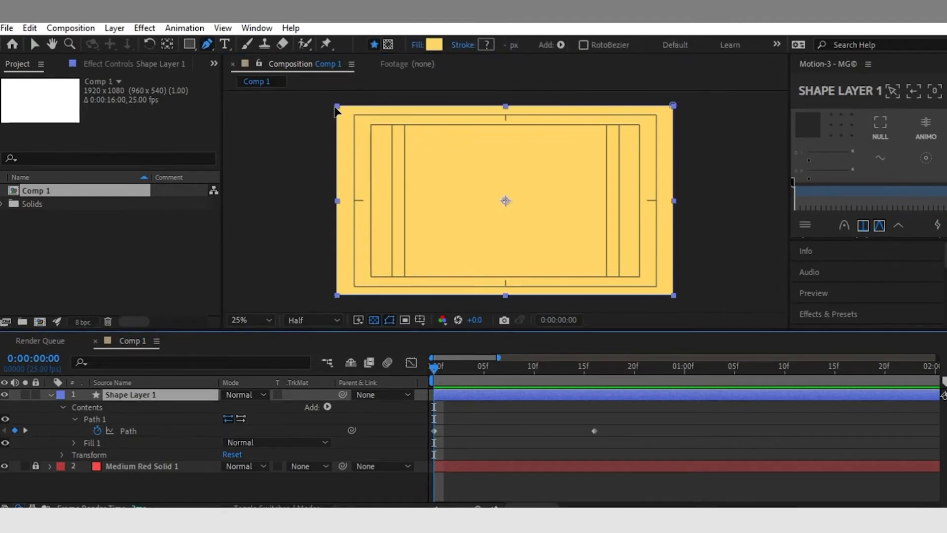
pyautogui.moveTo(337, 106); pyautogui.dragTo(505, 199)
pyautogui.scroll(5, 506, 198)
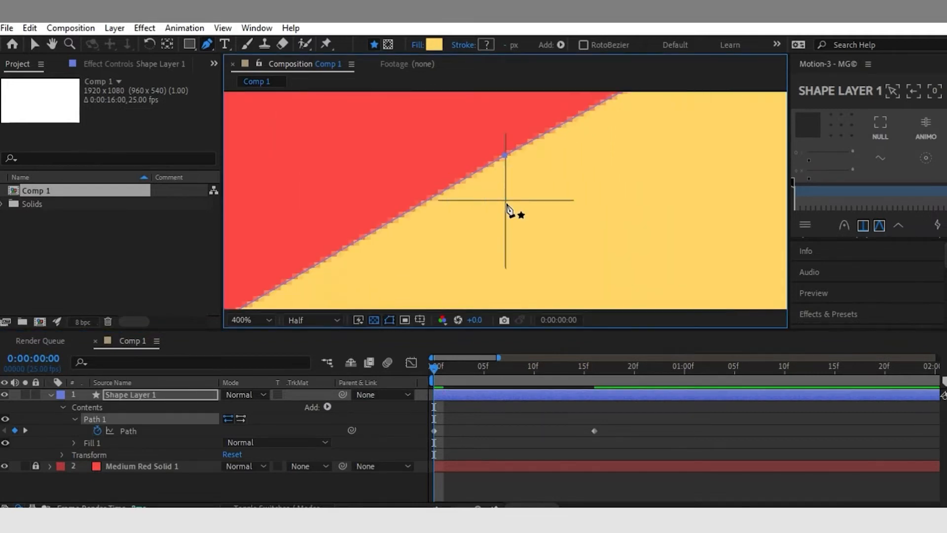
pyautogui.moveTo(506, 156); pyautogui.dragTo(507, 202)
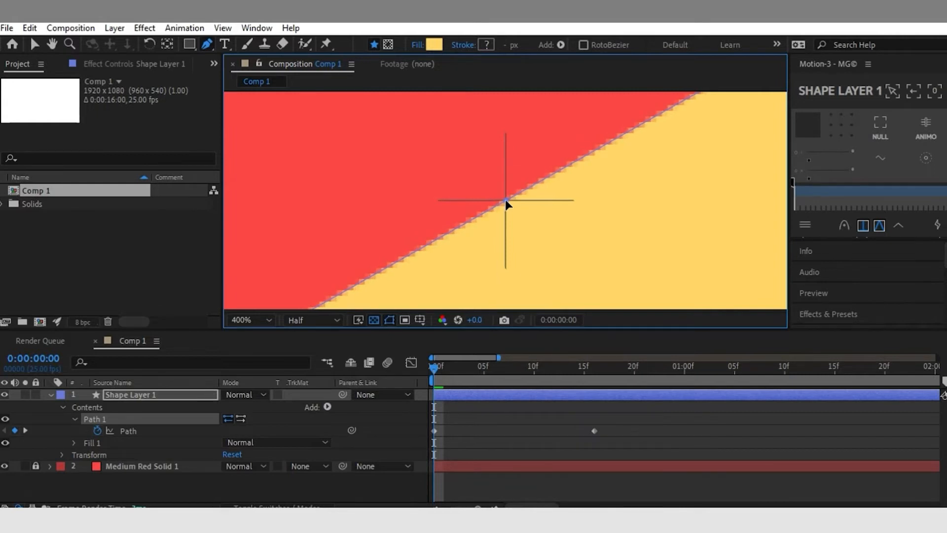
pyautogui.scroll(-10, 554, 220)
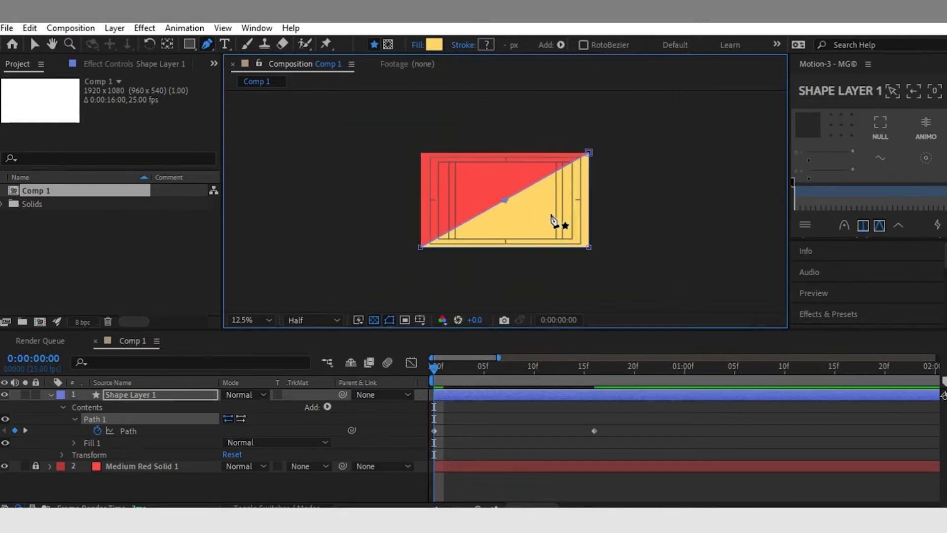
# Step: Move the path's lower-right vertex exactly onto the composition centre, collapsing the shape to a diagonal line at 0:00:00:00
pyautogui.moveTo(589, 246); pyautogui.dragTo(511, 206)
pyautogui.scroll(8, 512, 208)
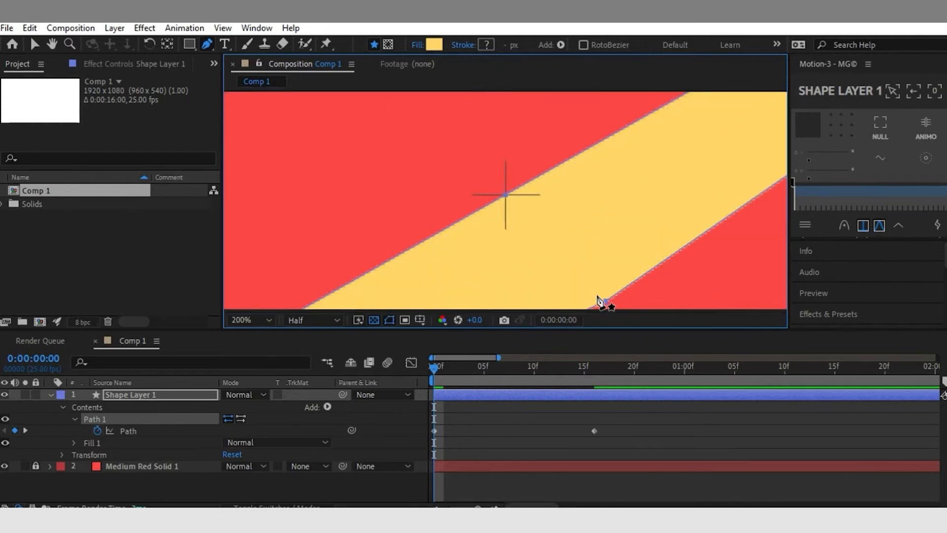
pyautogui.moveTo(604, 304); pyautogui.dragTo(506, 194)
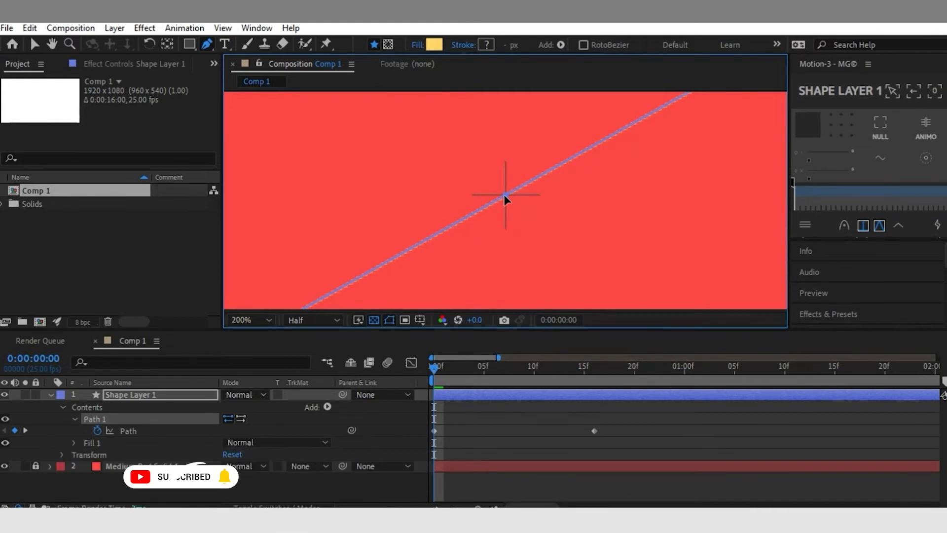
pyautogui.scroll(4, 495, 229)
pyautogui.scroll(-10, 495, 229)
pyautogui.scroll(3, 495, 229)
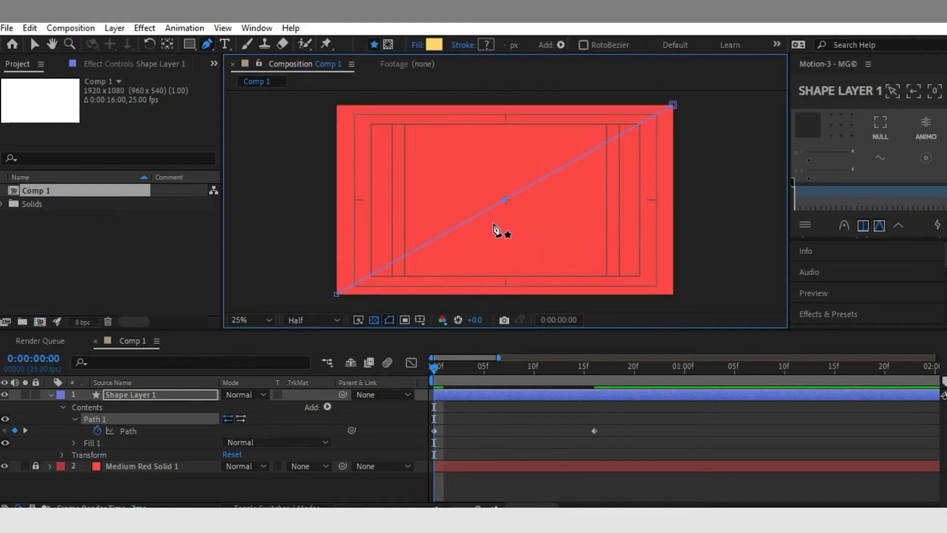
# Step: Deselect the shape layer and preview the path animation from its collapsed diagonal to the full frame
pyautogui.click(469, 427)
pyautogui.click(514, 420)
pyautogui.press('space')
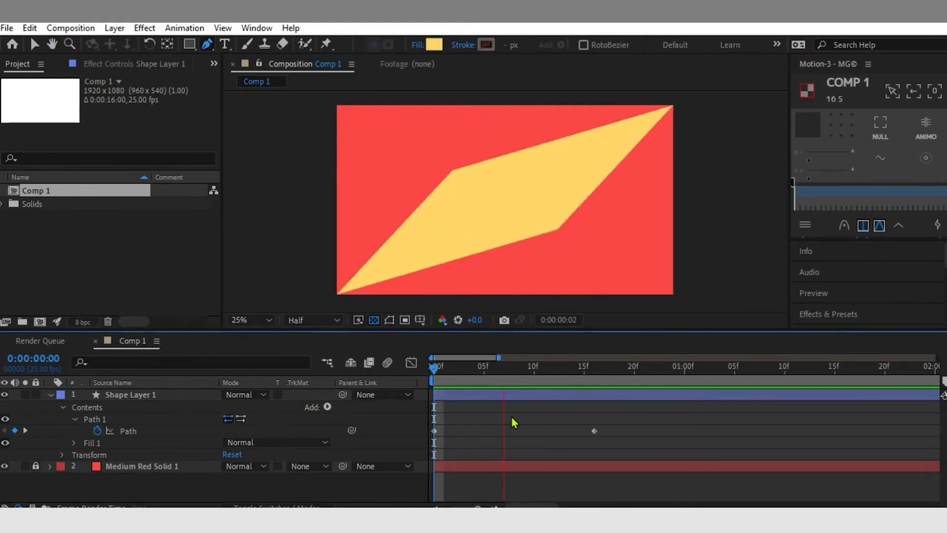
pyautogui.press('space')
pyautogui.press('space')
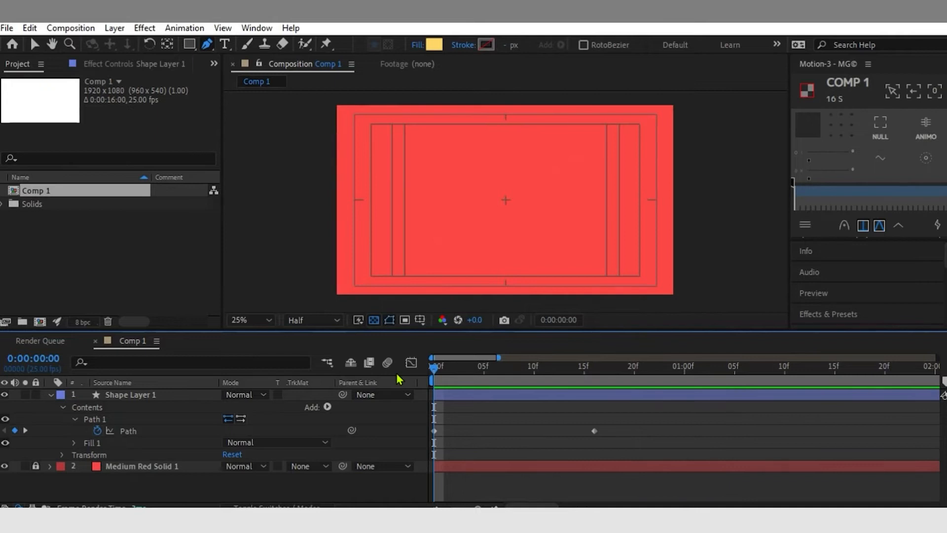
pyautogui.press('space')
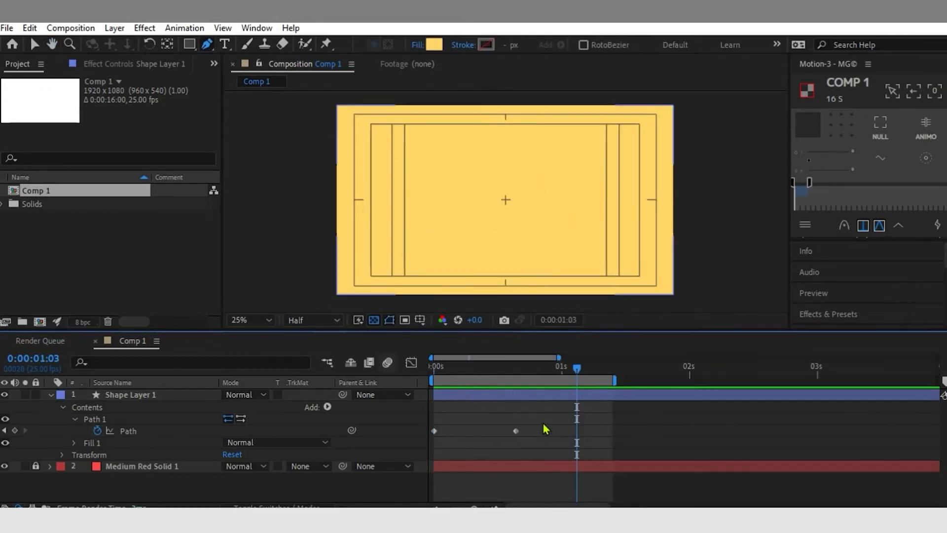
# Step: Apply Easy Ease to both Path keyframes of Shape Layer 1 and preview the animation from the start
pyautogui.moveTo(545, 419); pyautogui.dragTo(421, 456)
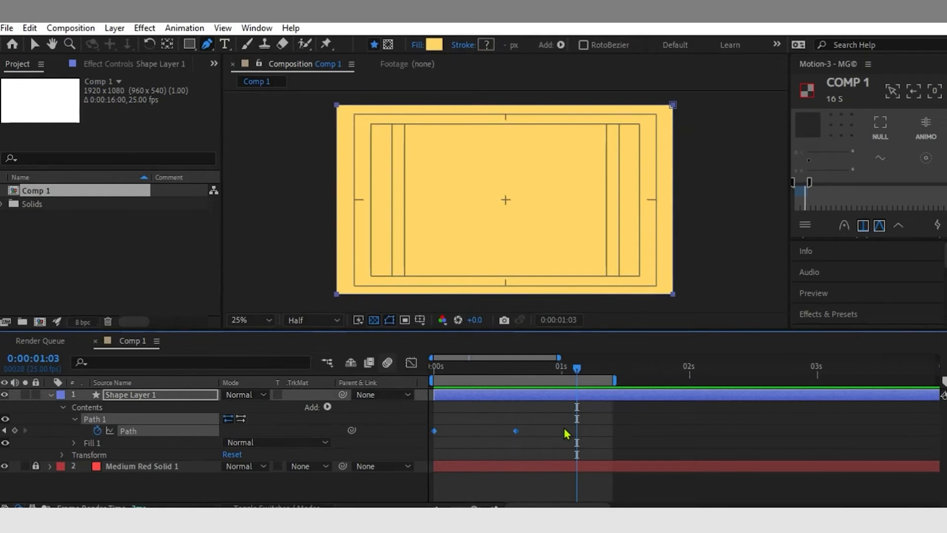
pyautogui.press('F9')
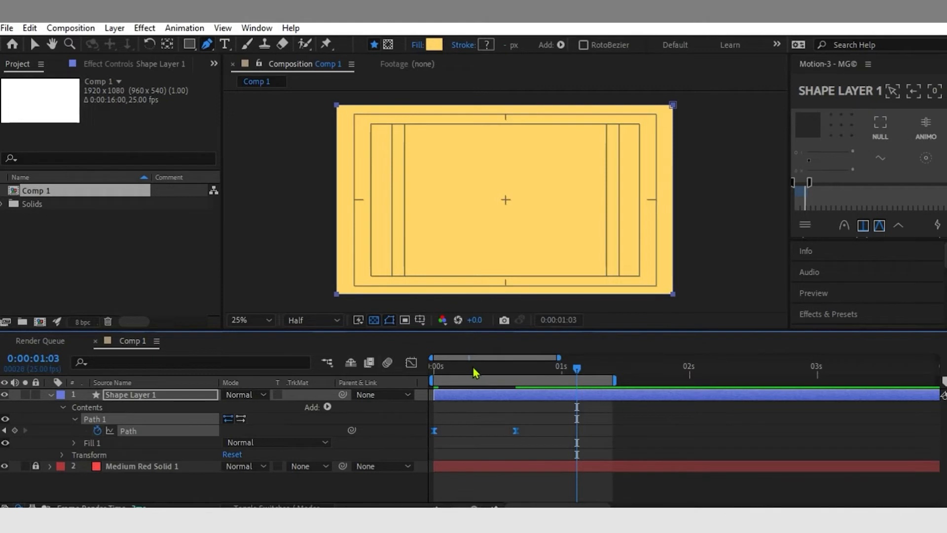
pyautogui.press('Home')
pyautogui.press('space')
pyautogui.press('space')
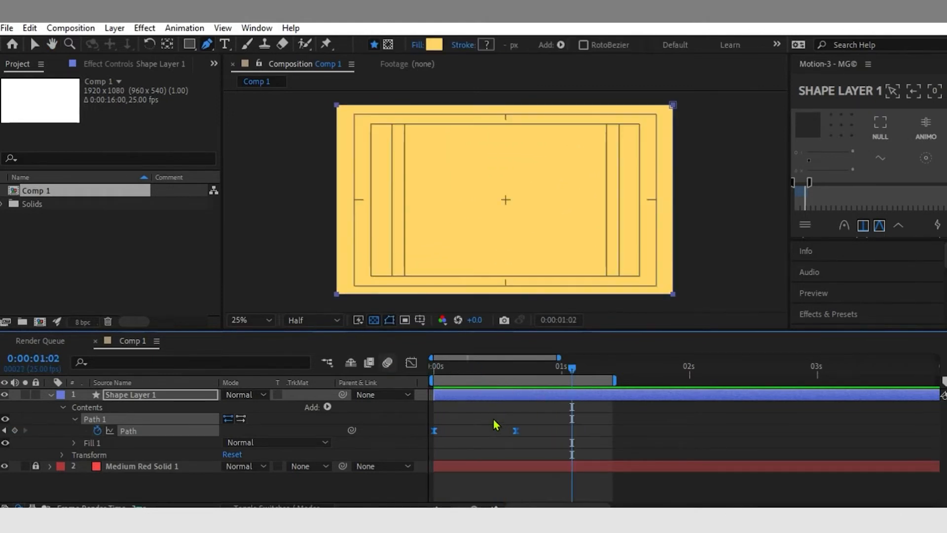
# Step: Lengthen the outgoing ease of the first Path keyframe in the Graph Editor's speed graph and preview the result
pyautogui.click(410, 362)
pyautogui.press('v')
pyautogui.click(434, 474)
pyautogui.moveTo(447, 474)
pyautogui.mouseDown()
pyautogui.moveTo(487, 475)
pyautogui.moveTo(466, 474)
pyautogui.mouseUp()
pyautogui.click(410, 362)
pyautogui.press('Home')
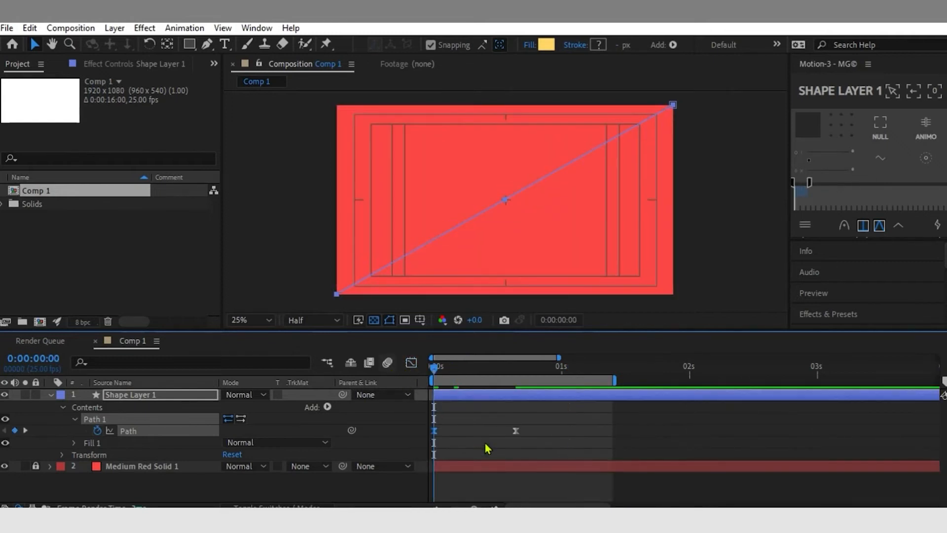
pyautogui.press('space')
pyautogui.press('space')
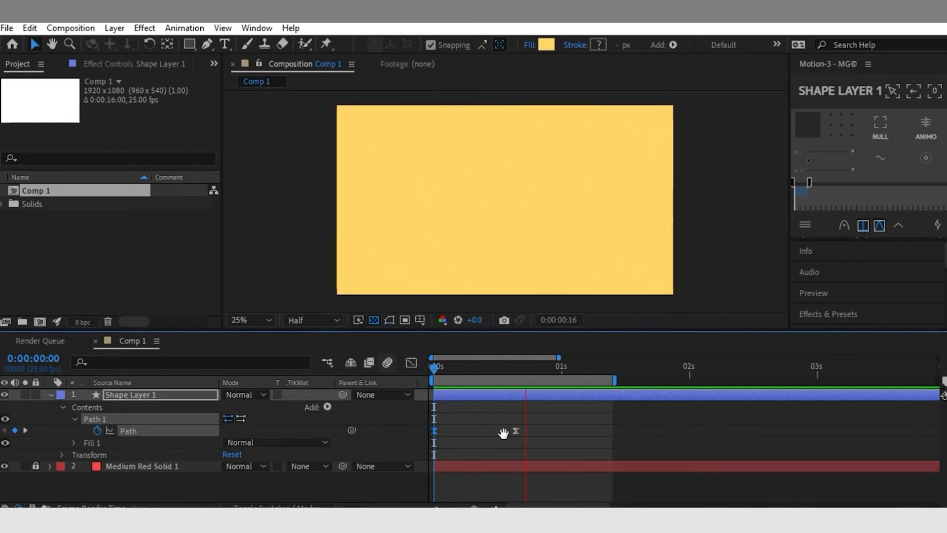
pyautogui.press('space')
# Step: Duplicate Shape Layer 1 twice, stagger the copies to start about two and four frames after the original, and preview the result
pyautogui.hotkey('ctrl', 'd')
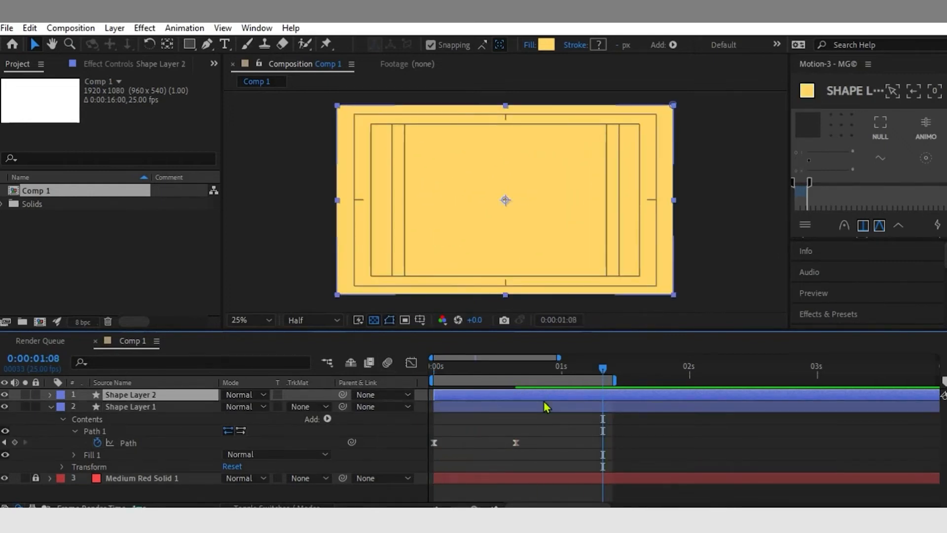
pyautogui.hotkey('ctrl', 'd')
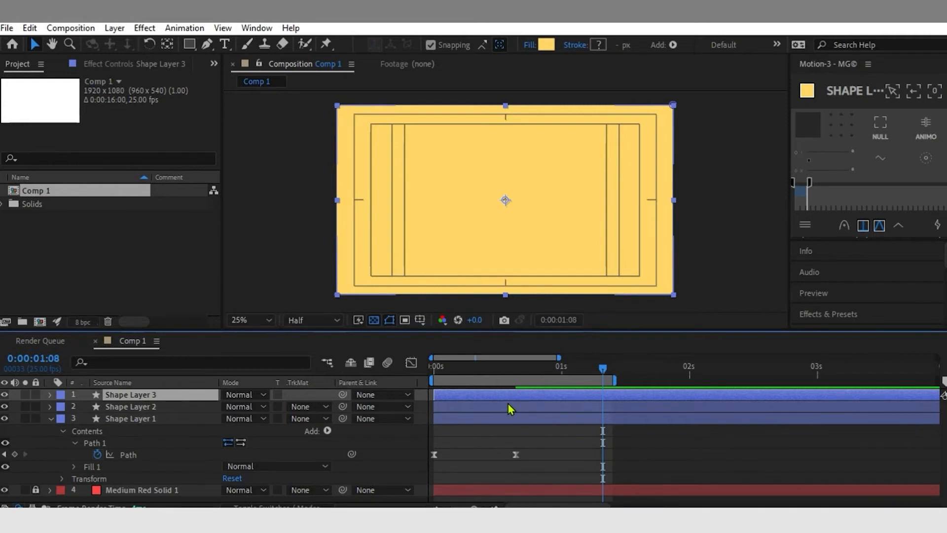
pyautogui.keyDown('shift'); pyautogui.click(478, 410); pyautogui.keyUp('shift')
pyautogui.moveTo(454, 404); pyautogui.dragTo(471, 397)
pyautogui.click(465, 392)
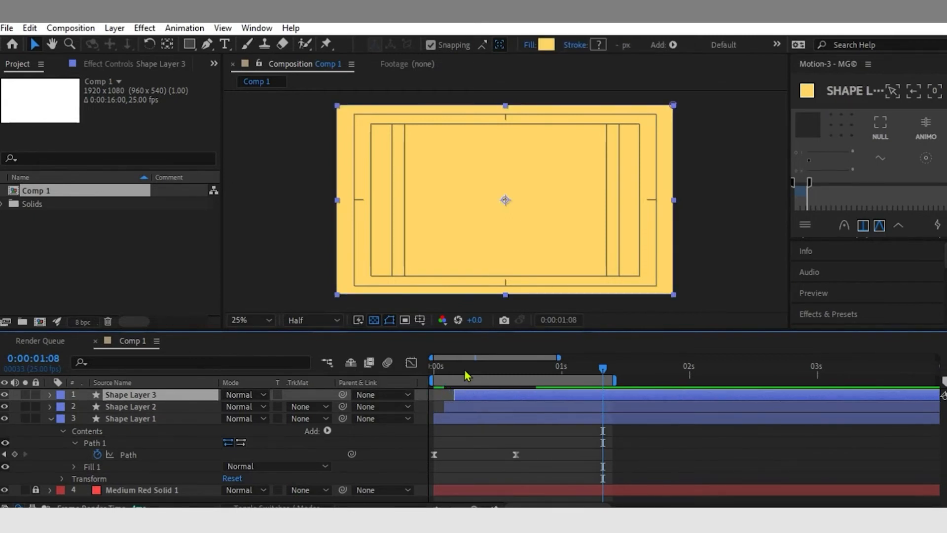
pyautogui.press('Home')
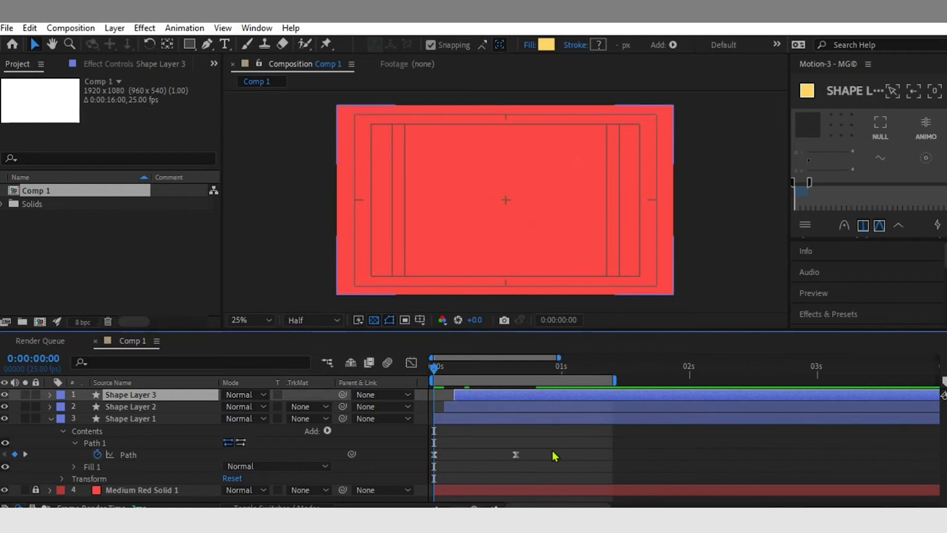
pyautogui.press('space')
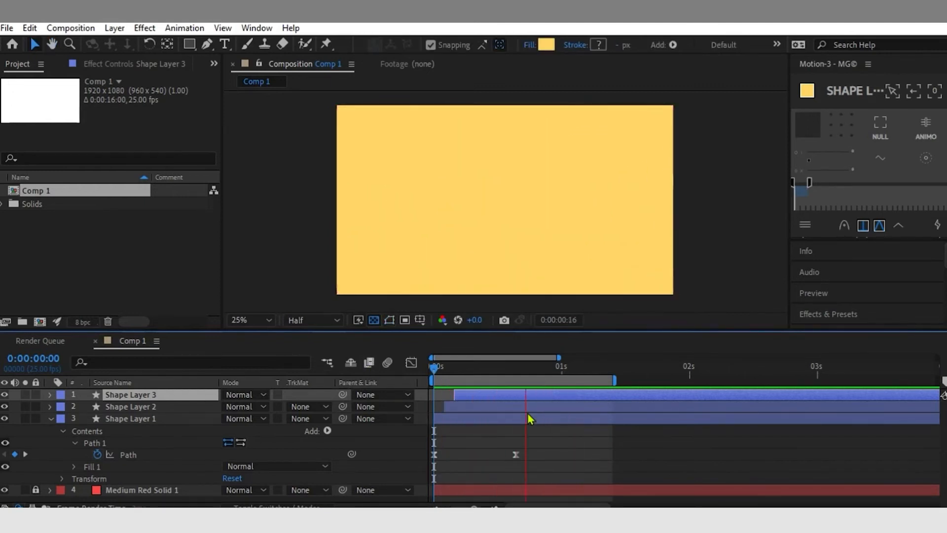
pyautogui.press('space')
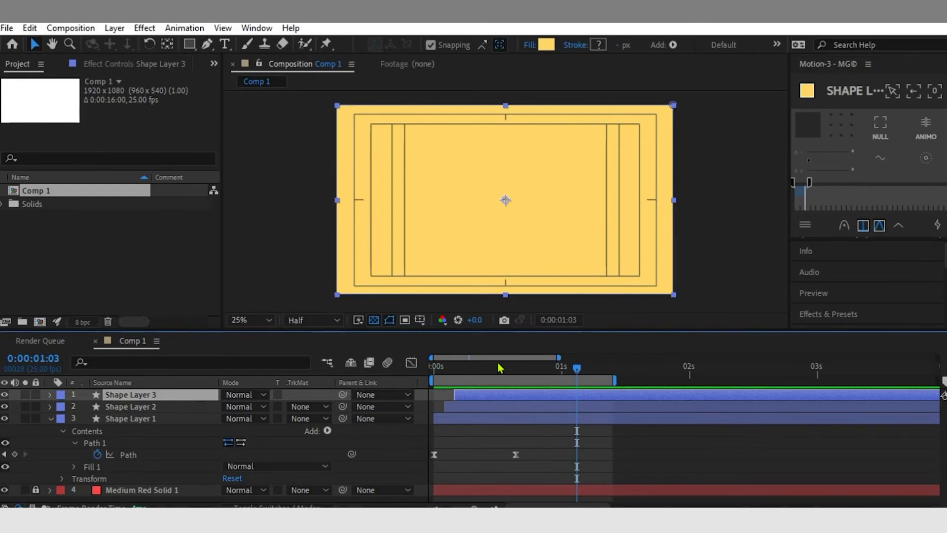
# Step: Change the fill colour of Shape Layer 2 to teal, hex 009DBF
pyautogui.click(464, 406)
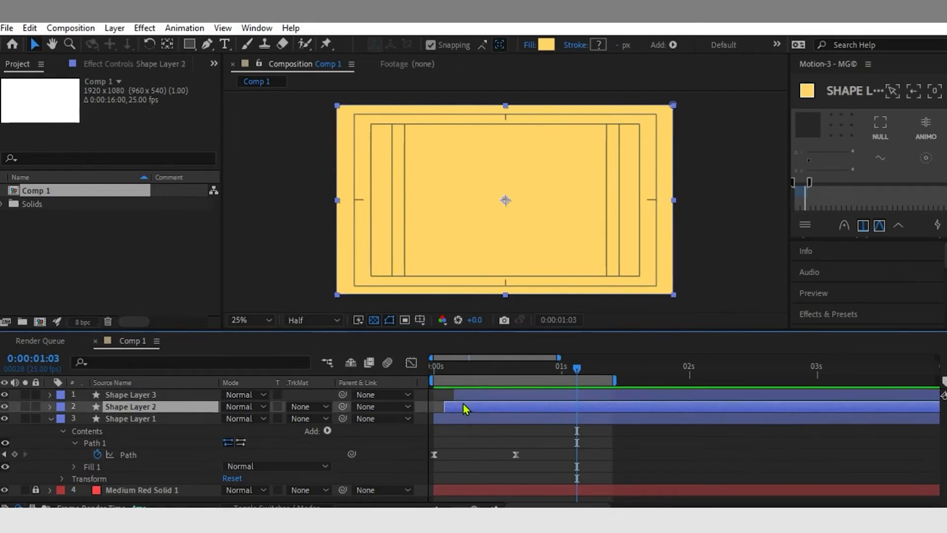
pyautogui.click(547, 45)
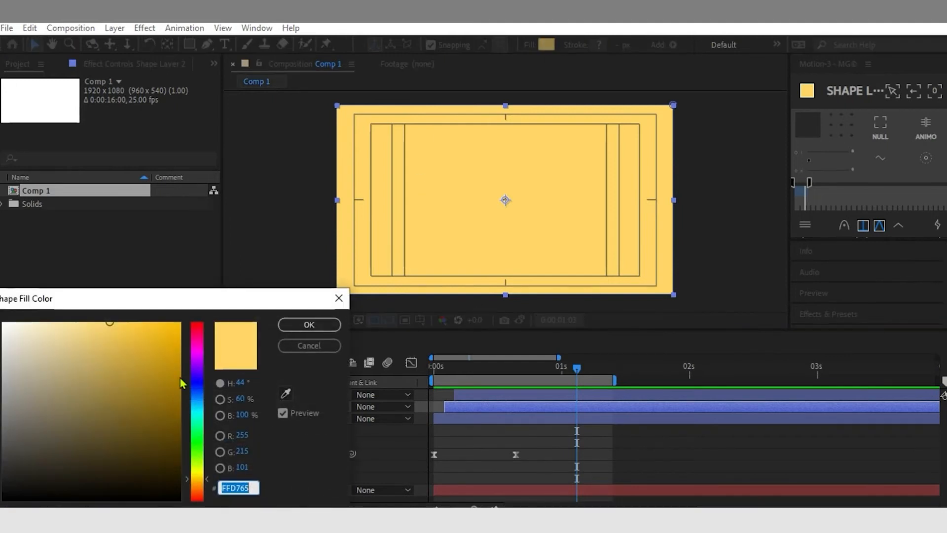
pyautogui.click(202, 406)
pyautogui.moveTo(204, 409); pyautogui.dragTo(204, 393)
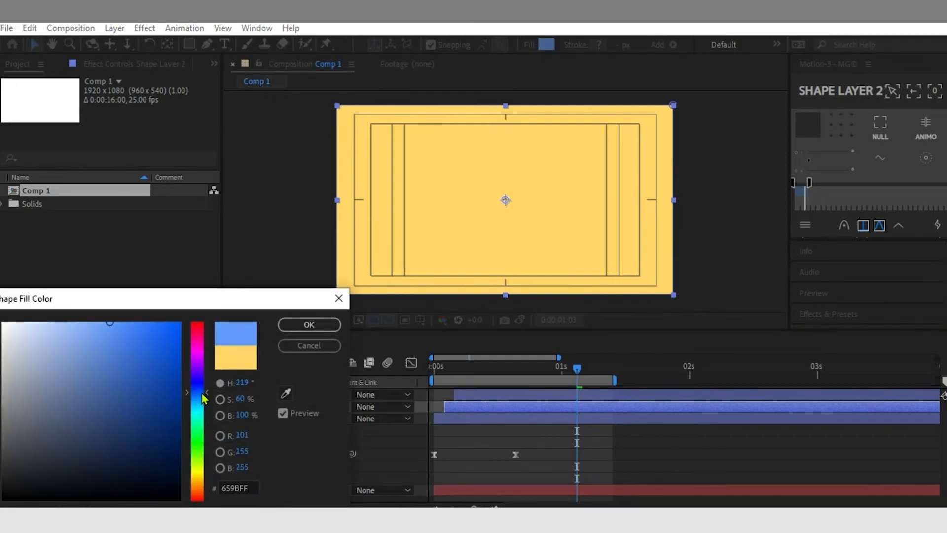
pyautogui.click(223, 487)
pyautogui.write('009D')
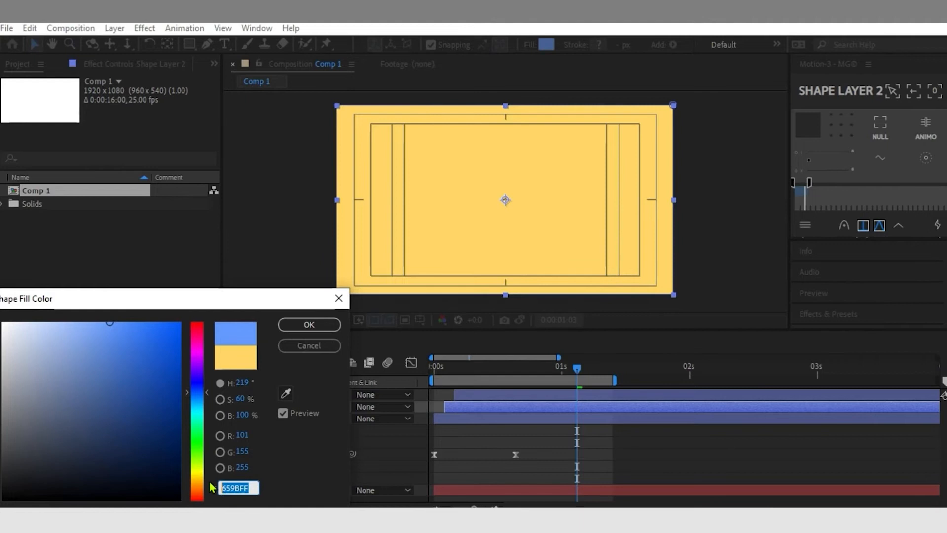
pyautogui.write('B')
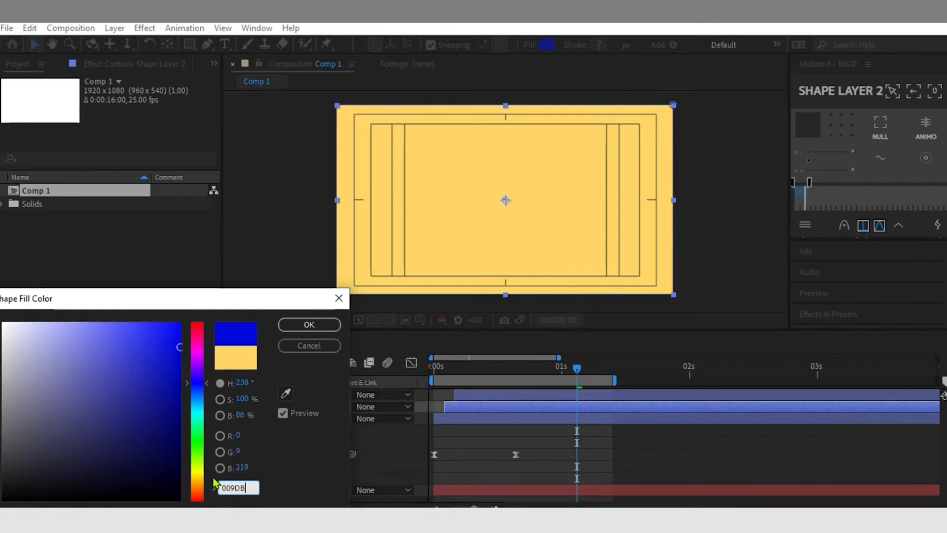
pyautogui.write('F')
pyautogui.press('Return')
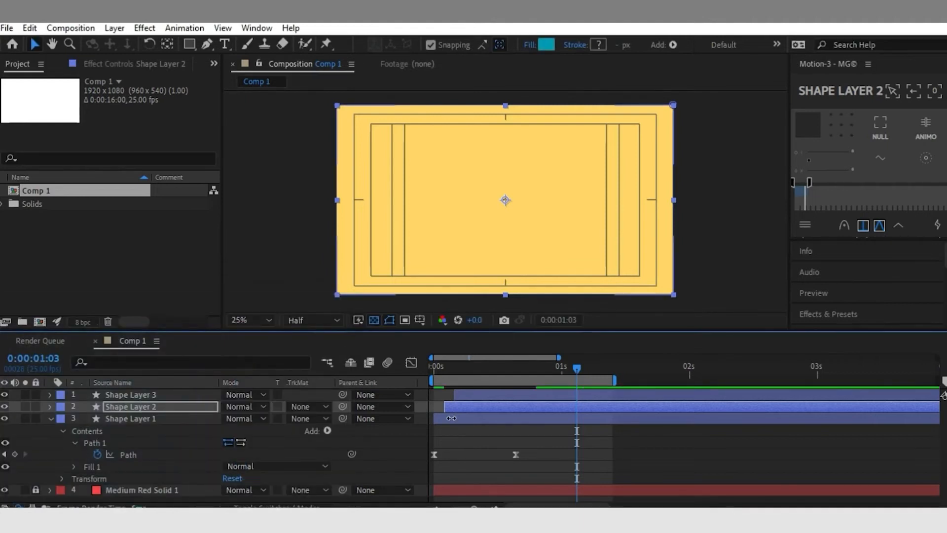
# Step: At 0:00:00:10, change the fill colour of Shape Layer 3 to white, FFFFFF
pyautogui.click(454, 370)
pyautogui.moveTo(455, 371); pyautogui.dragTo(489, 373)
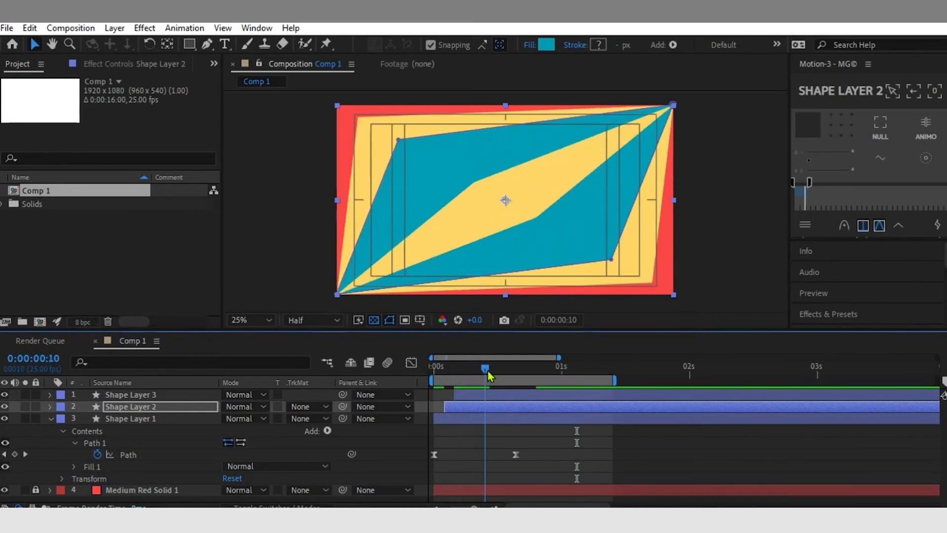
pyautogui.click(482, 395)
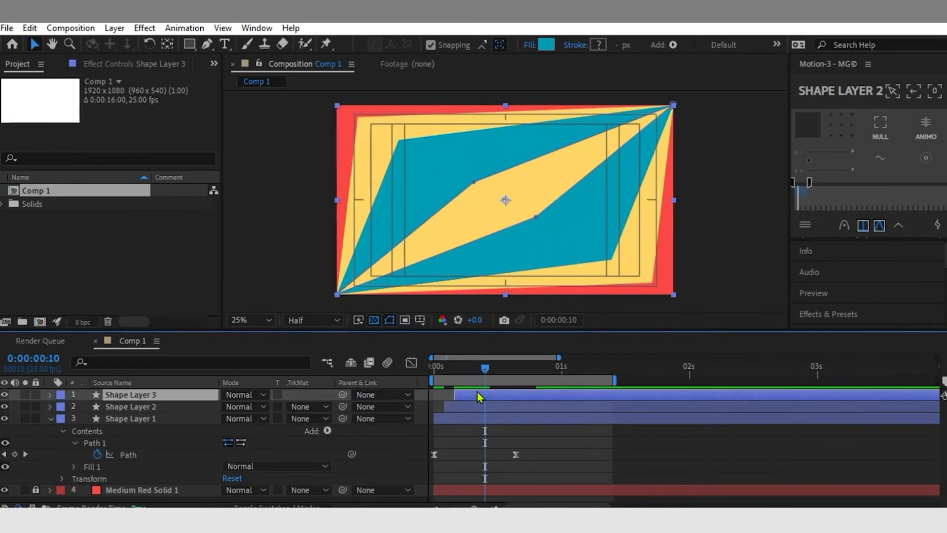
pyautogui.click(554, 45)
pyautogui.moveTo(89, 335); pyautogui.dragTo(3, 323)
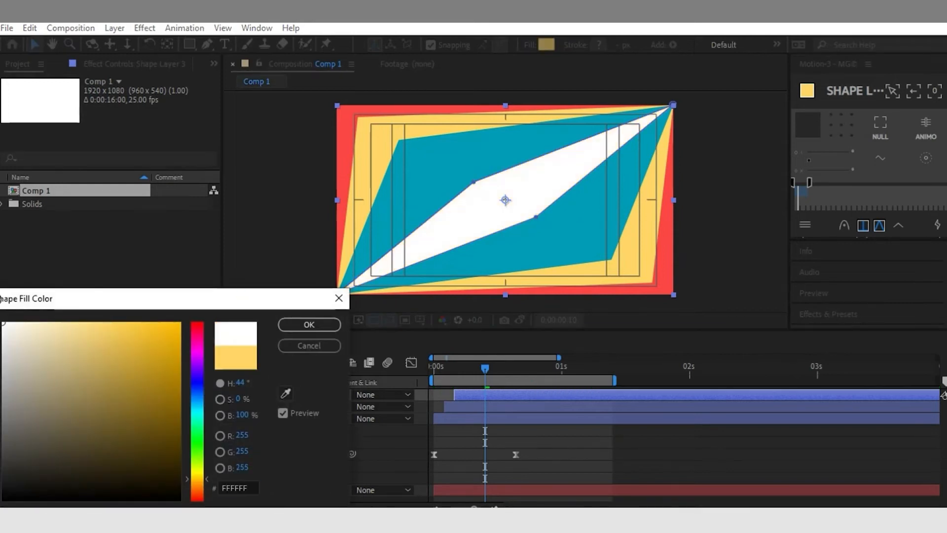
pyautogui.click(308, 324)
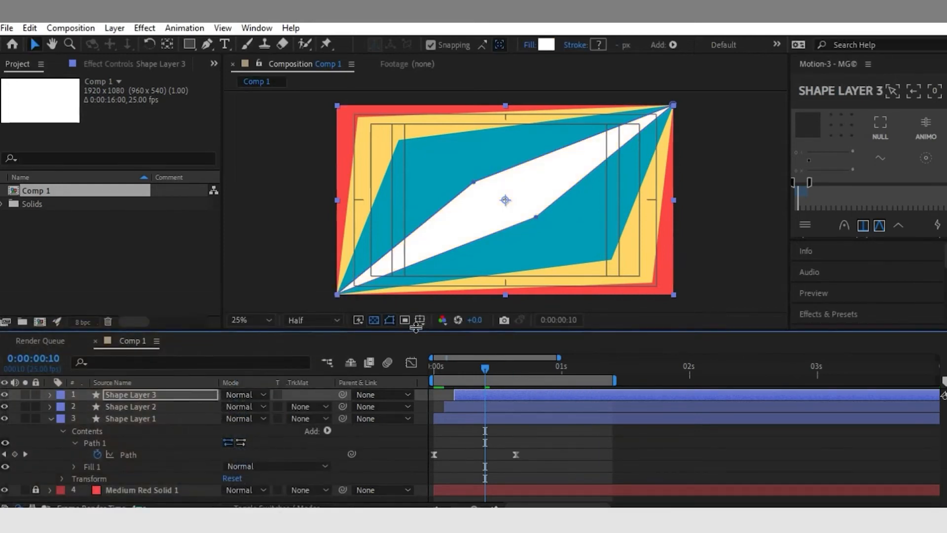
# Step: Hide the Title/Action Safe guides, deselect all layers and preview the three-colour transition
pyautogui.click(422, 321)
pyautogui.click(427, 335)
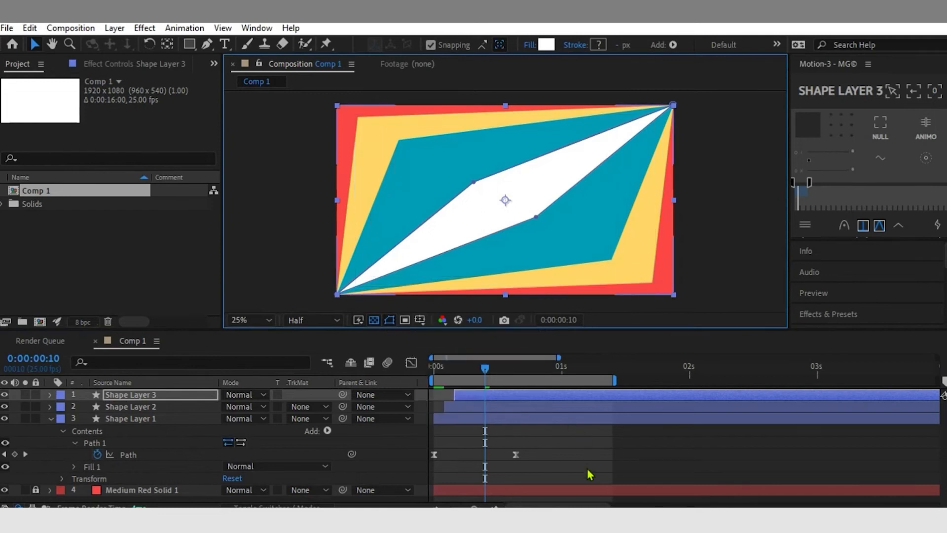
pyautogui.click(586, 469)
pyautogui.press('space')
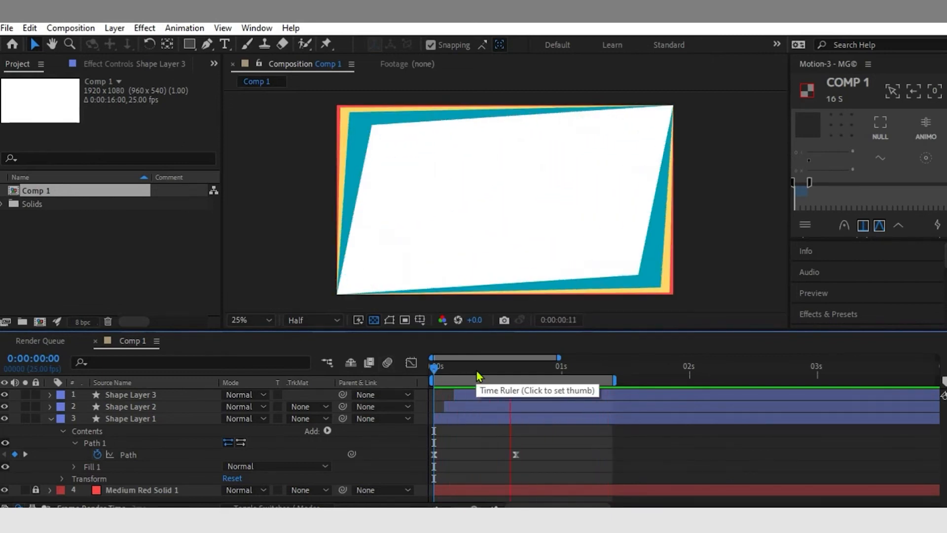
pyautogui.press('space')
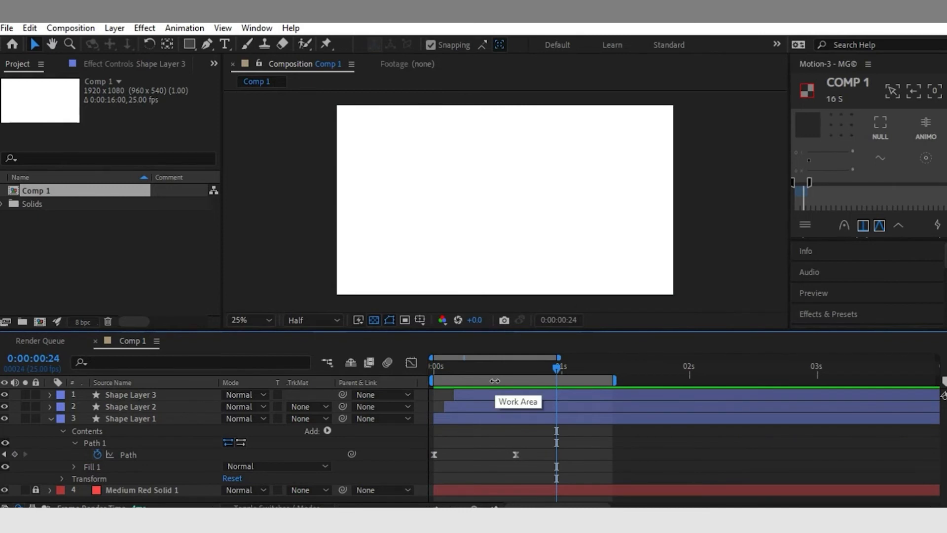
# Step: Reveal the Path keyframes of all three shape layers and raise their first keyframes' outgoing influence to about 98% in the Graph Editor
pyautogui.click(450, 419)
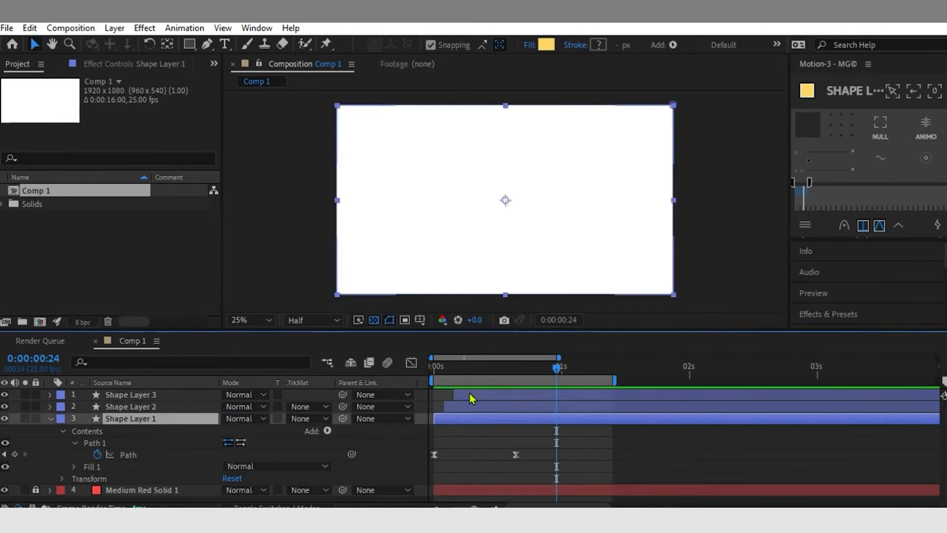
pyautogui.keyDown('shift'); pyautogui.click(473, 398); pyautogui.keyUp('shift')
pyautogui.press('u')
pyautogui.moveTo(474, 407); pyautogui.dragTo(423, 450)
pyautogui.click(411, 362)
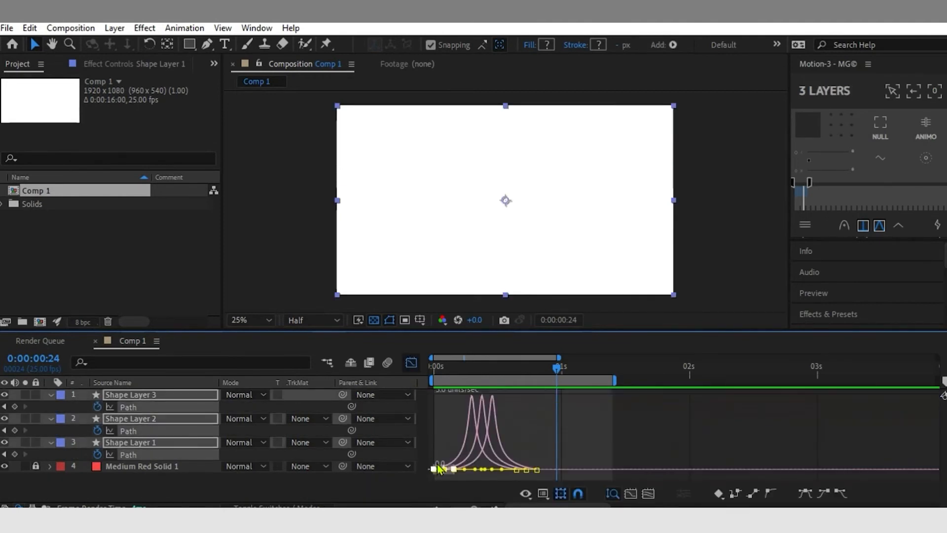
pyautogui.moveTo(465, 472); pyautogui.dragTo(476, 473)
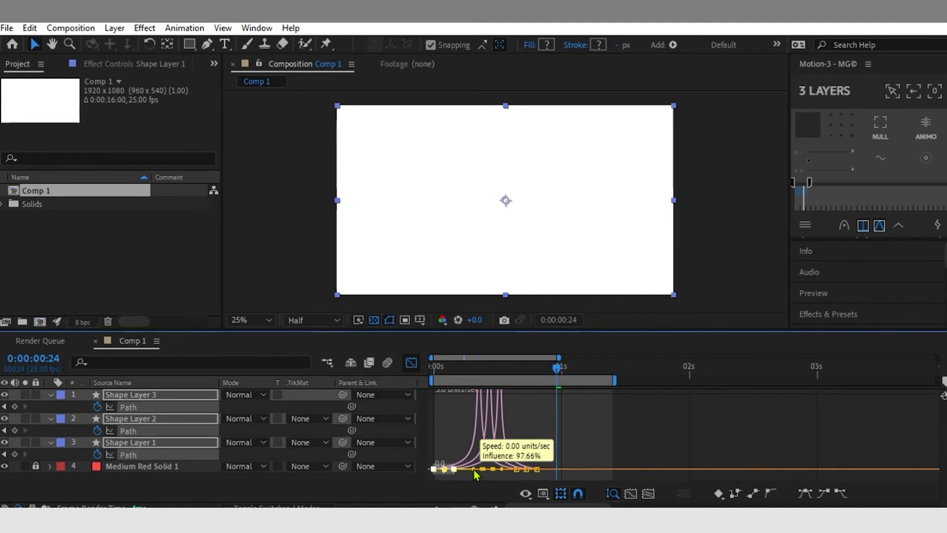
pyautogui.click(411, 363)
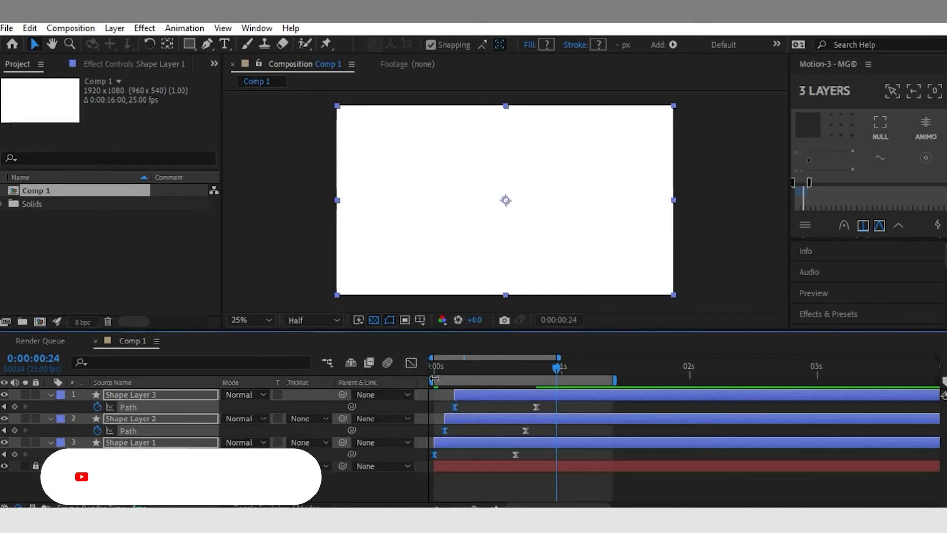
# Step: Preview the layered transition from the start and scrub to 0:00:00:09 to inspect the staggered shapes
pyautogui.press('Home')
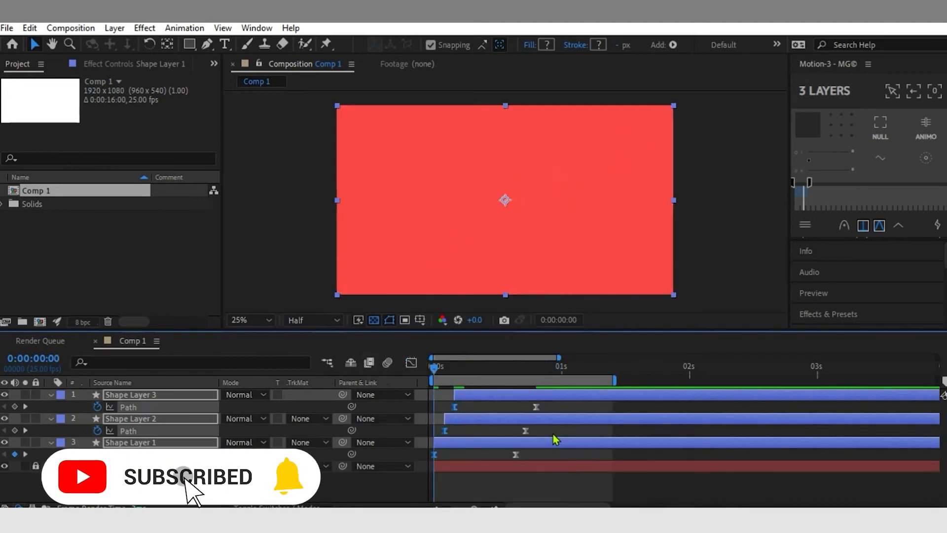
pyautogui.press('space')
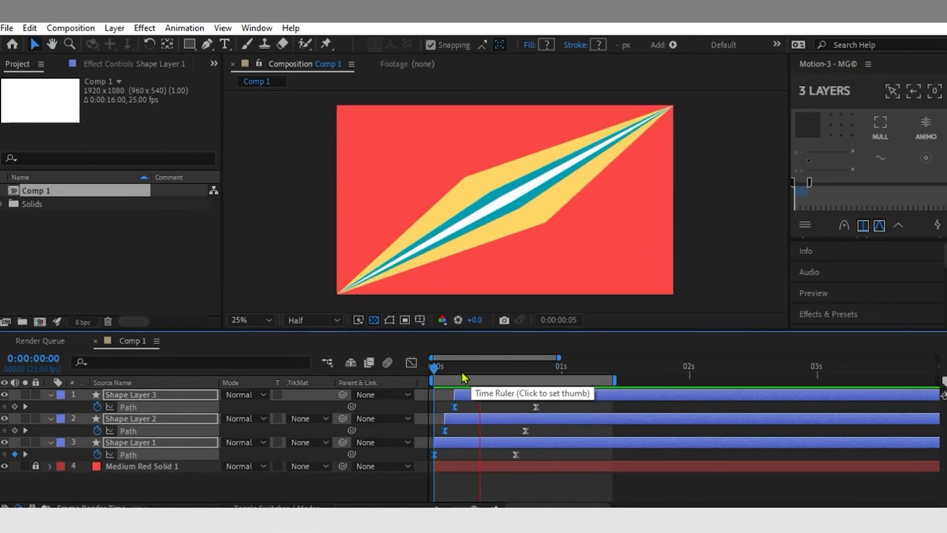
pyautogui.press('space')
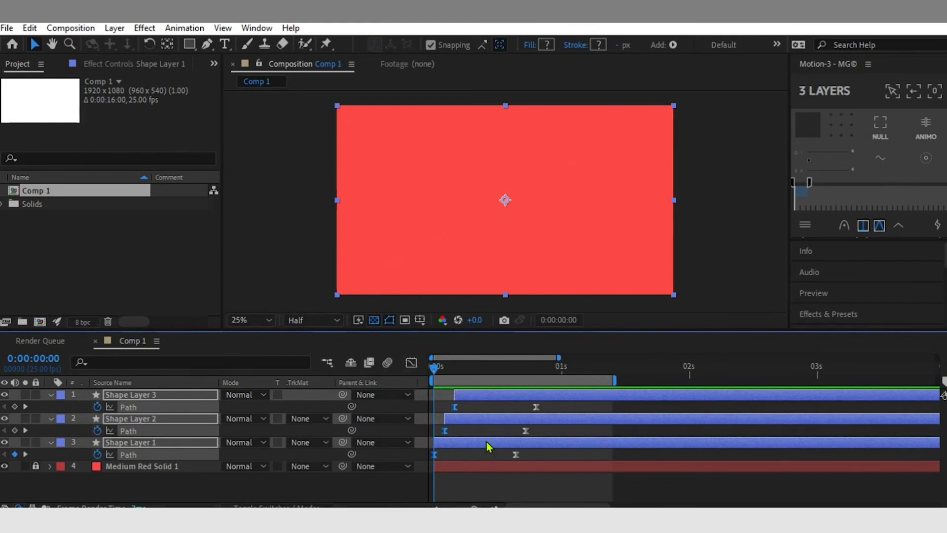
pyautogui.moveTo(445, 369); pyautogui.dragTo(482, 371)
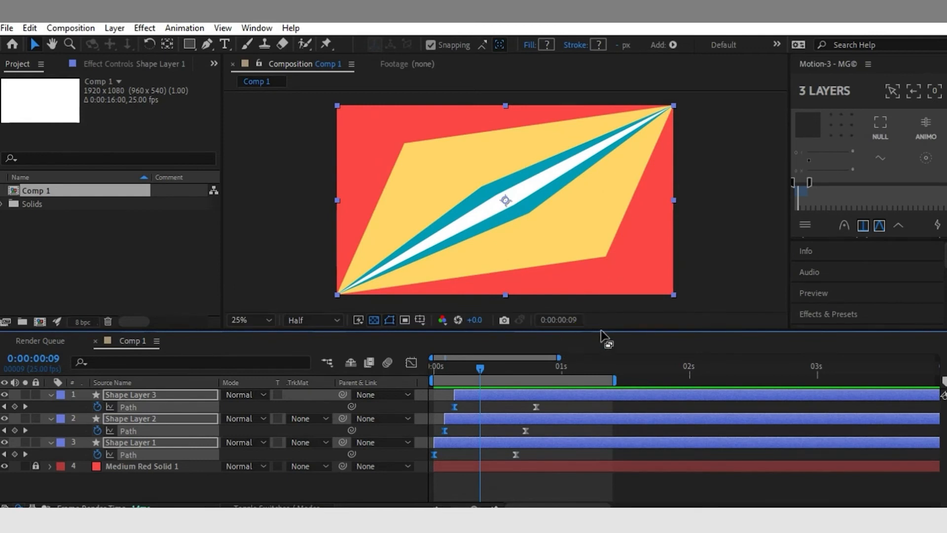
# Step: Find the Drop Shadow effect by searching "drop sha" and apply it to Shape Layer 1
pyautogui.click(844, 320)
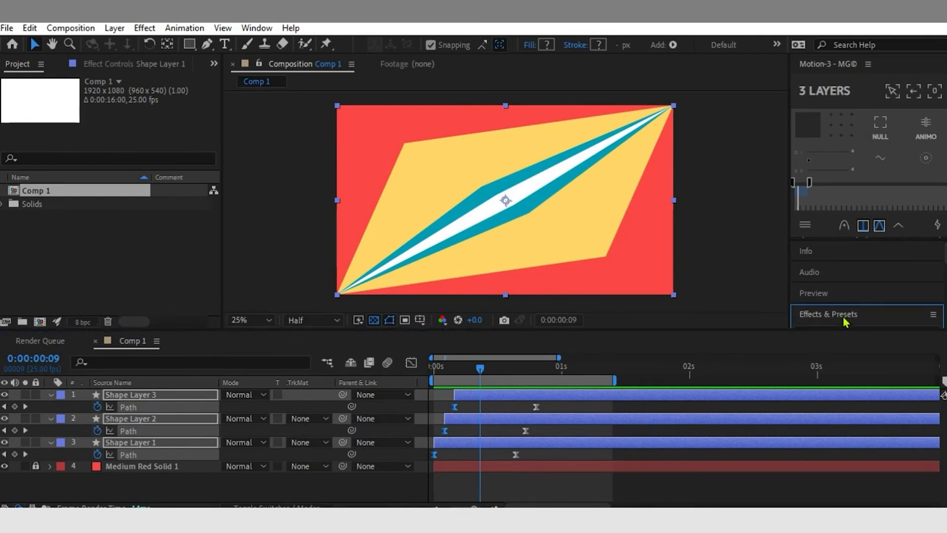
pyautogui.click(857, 331)
pyautogui.write('dr')
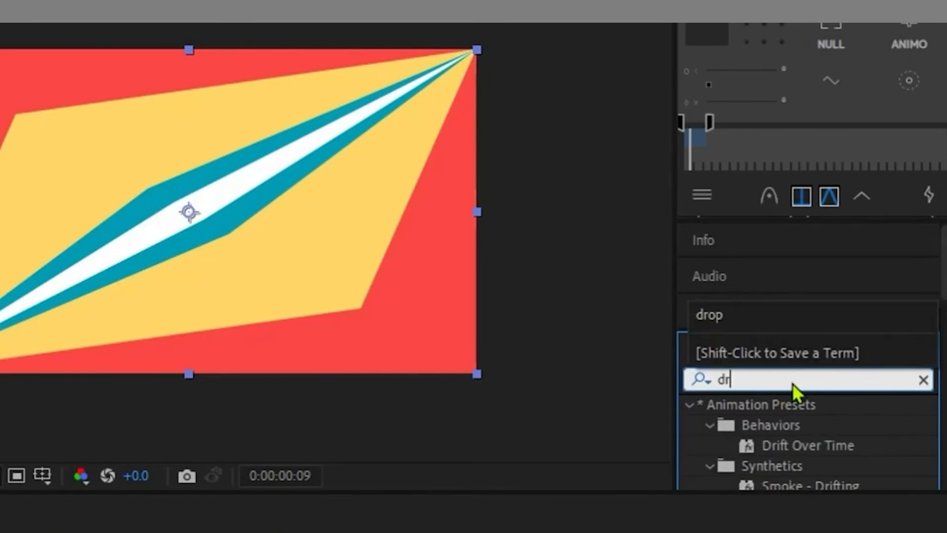
pyautogui.write('op sha')
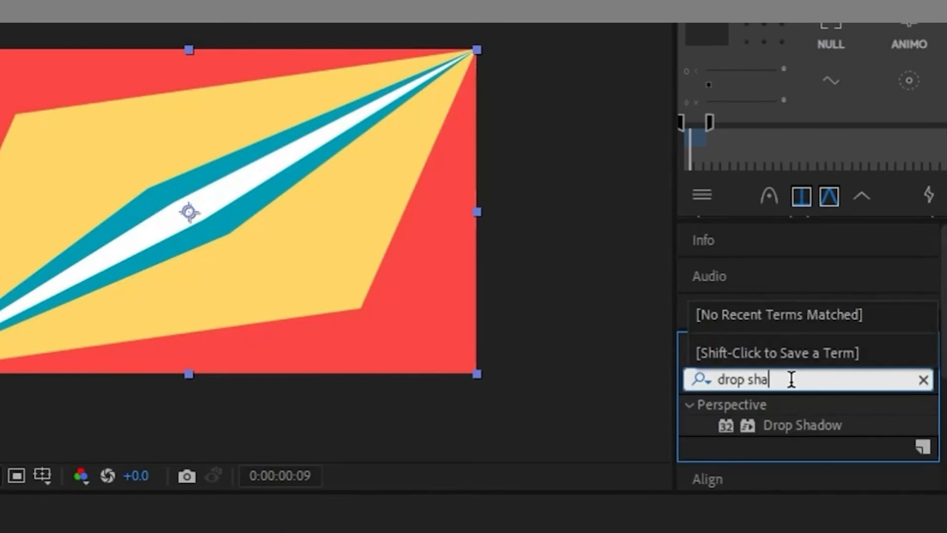
pyautogui.moveTo(863, 359); pyautogui.dragTo(454, 470)
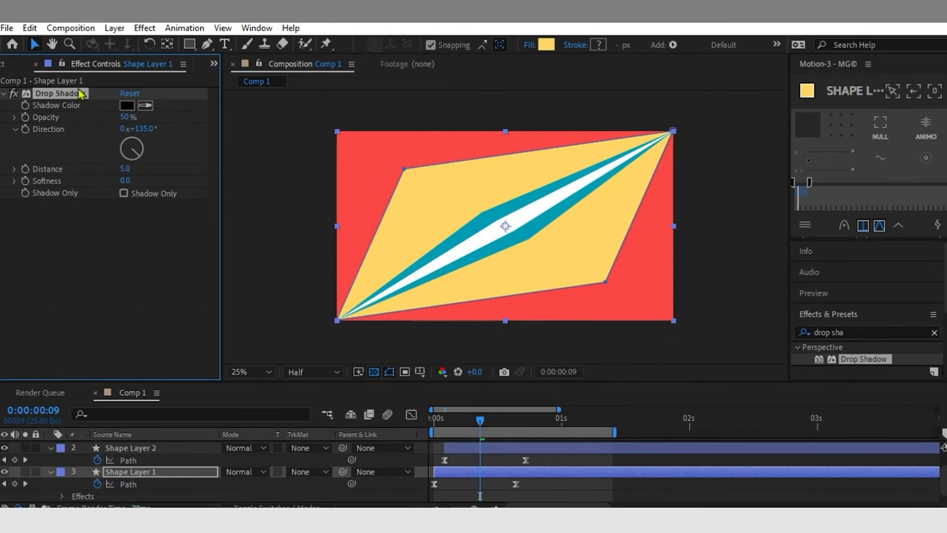
# Step: Set Shape Layer 1's Drop Shadow to 10% opacity, distance 20 and softness 5, and deselect the layer
pyautogui.press('.')
pyautogui.press('.')
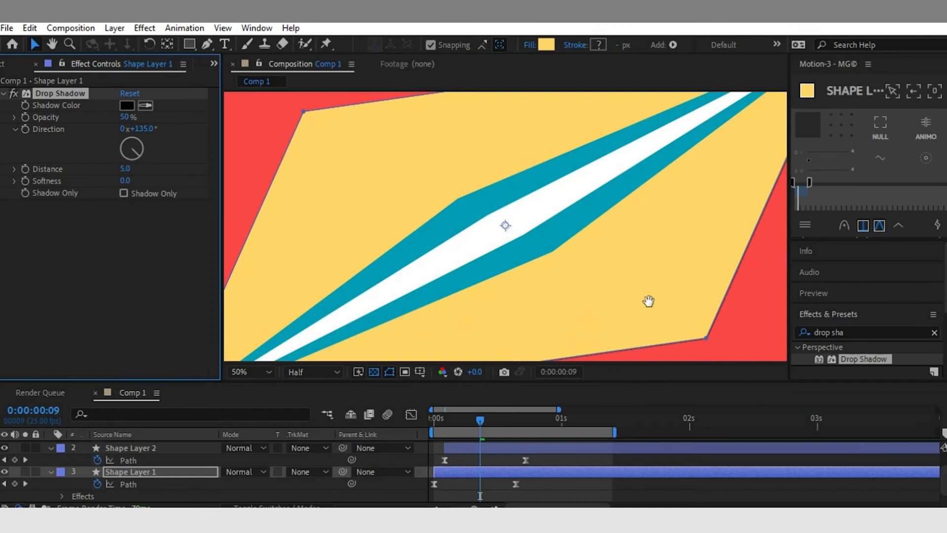
pyautogui.moveTo(649, 301); pyautogui.dragTo(575, 235)
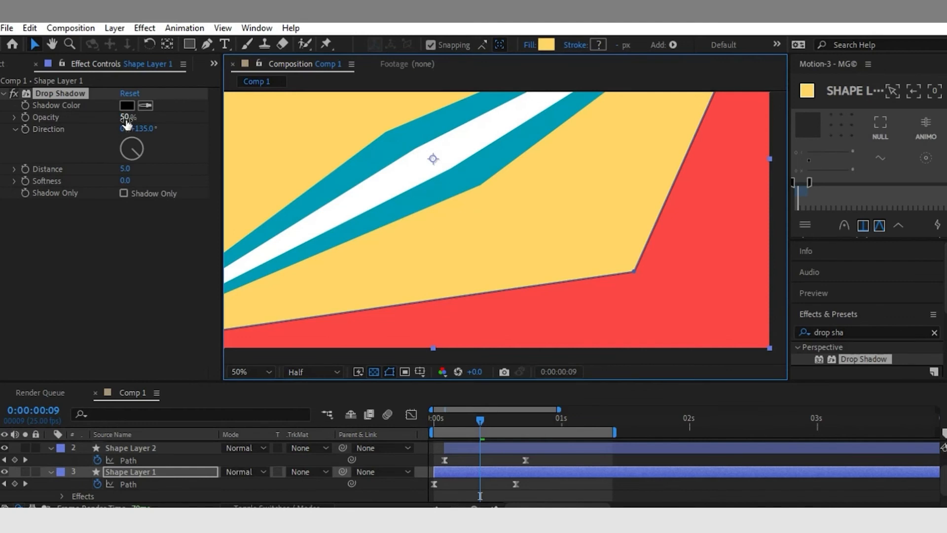
pyautogui.moveTo(128, 118); pyautogui.dragTo(120, 120)
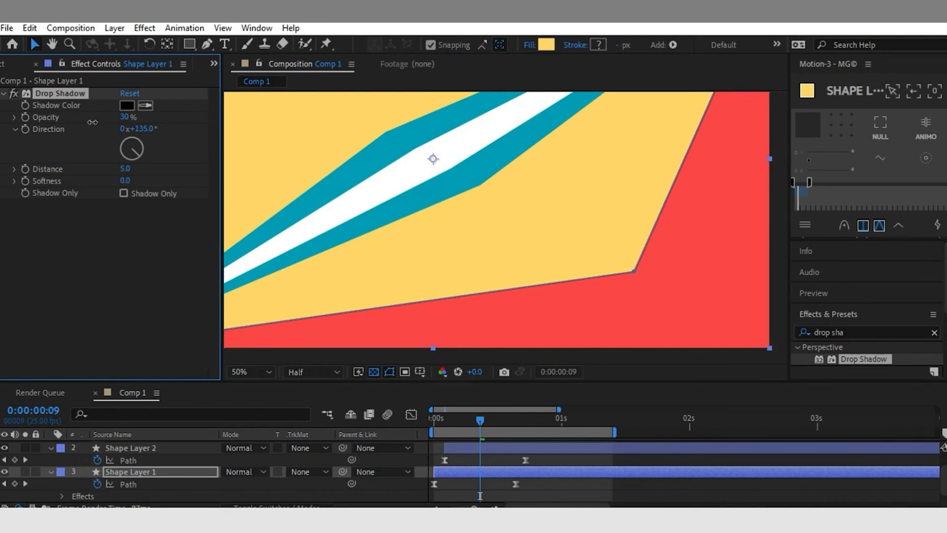
pyautogui.moveTo(127, 168)
pyautogui.mouseDown()
pyautogui.moveTo(141, 168)
pyautogui.moveTo(129, 168)
pyautogui.moveTo(142, 179)
pyautogui.mouseUp()
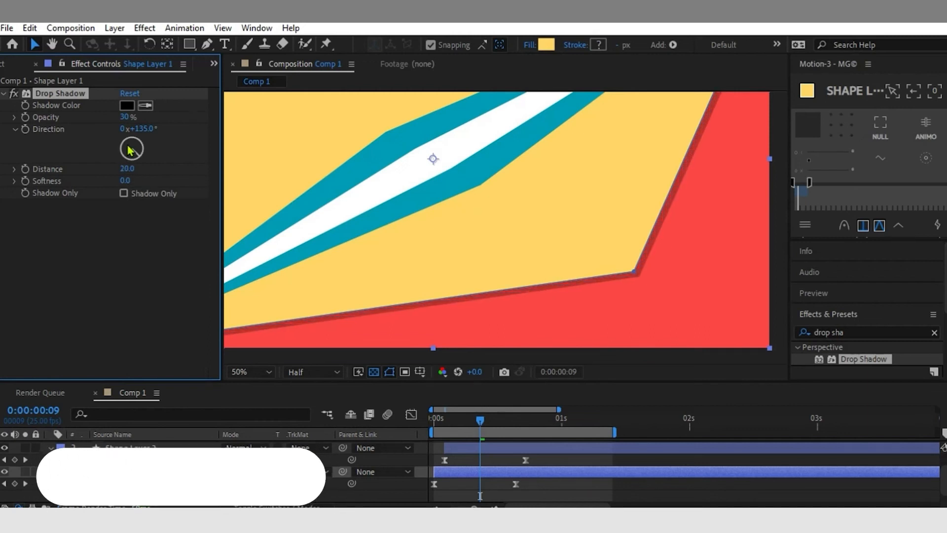
pyautogui.moveTo(127, 120); pyautogui.dragTo(98, 117)
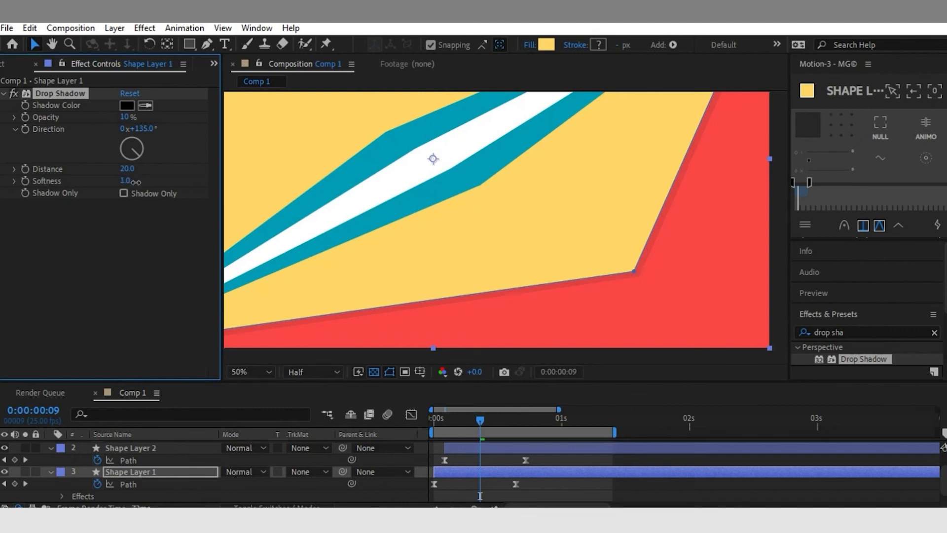
pyautogui.click(661, 237)
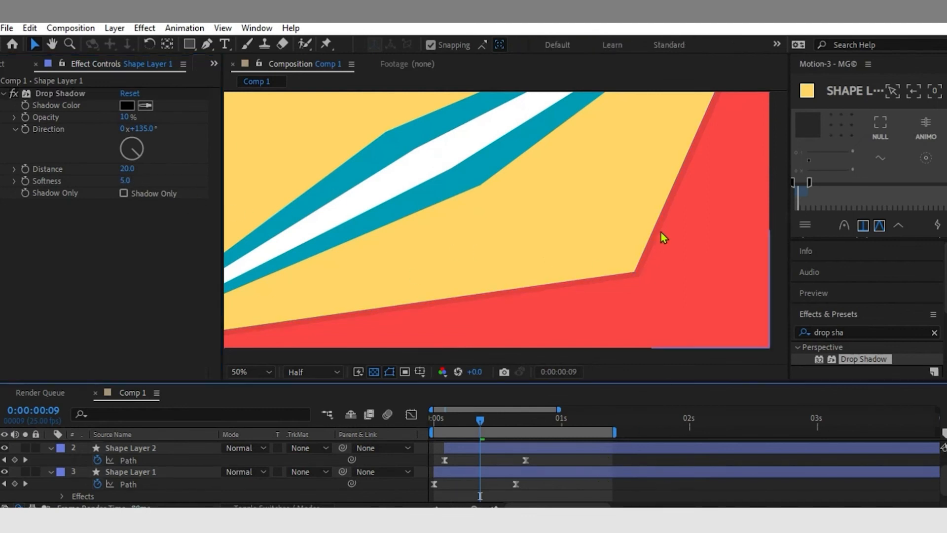
pyautogui.press(',')
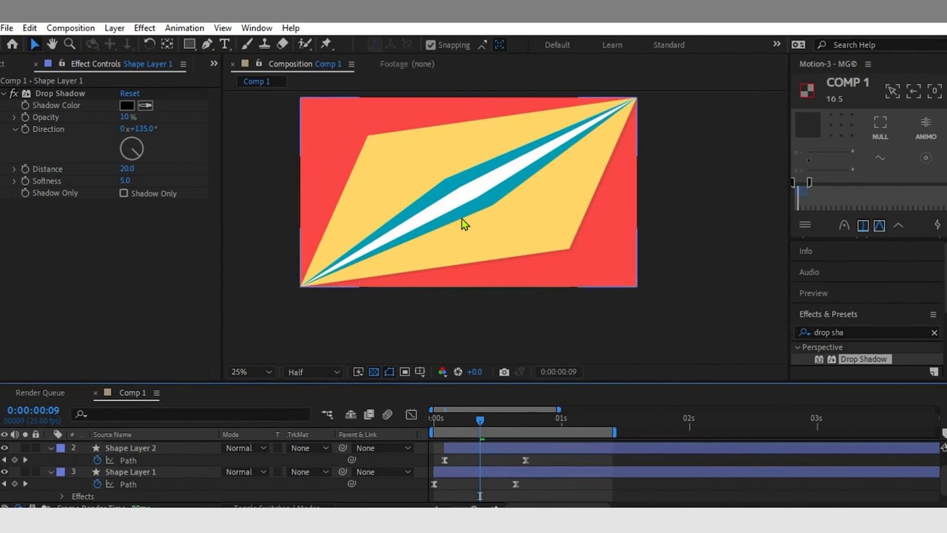
# Step: Copy the Drop Shadow effect from Shape Layer 1 onto Shape Layer 2 and Shape Layer 3
pyautogui.click(60, 94)
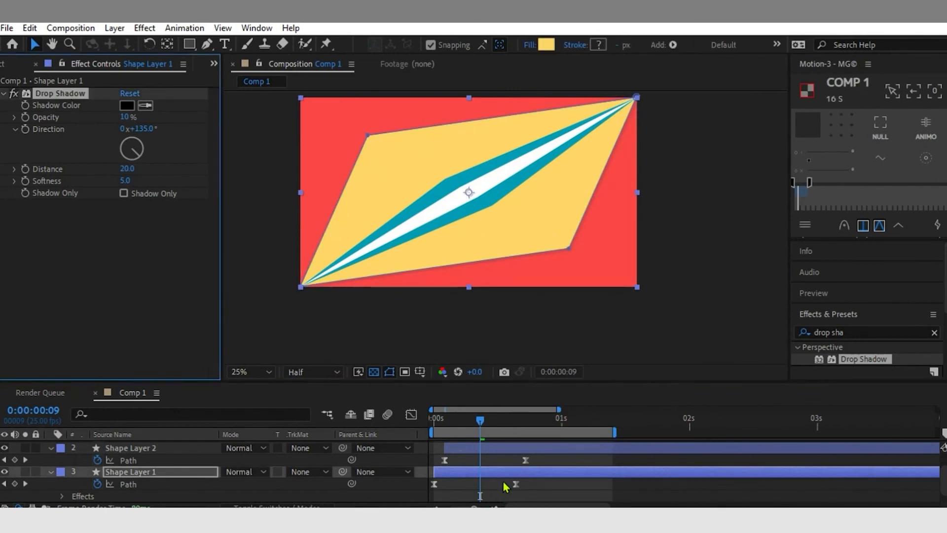
pyautogui.moveTo(501, 379); pyautogui.dragTo(501, 323)
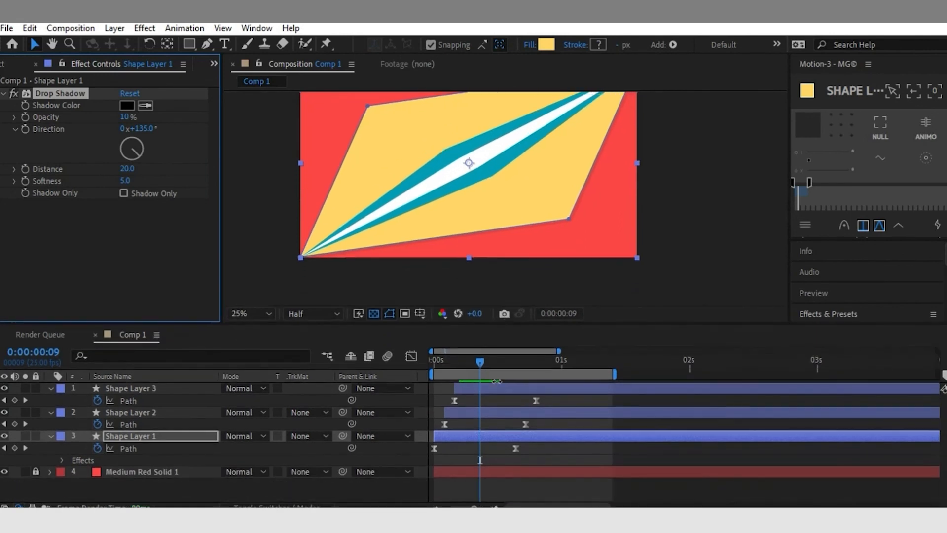
pyautogui.click(509, 412)
pyautogui.keyDown('shift'); pyautogui.click(509, 390); pyautogui.keyUp('shift')
pyautogui.hotkey('ctrl', 'v')
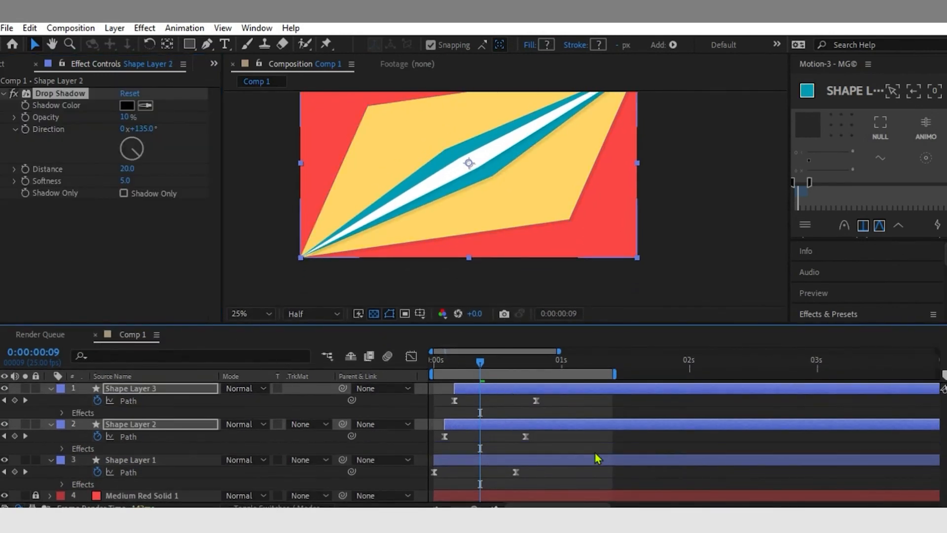
# Step: Deselect all layers and preview the transition with its drop shadows from 0:00:00:00
pyautogui.click(598, 480)
pyautogui.moveTo(446, 365); pyautogui.dragTo(422, 369)
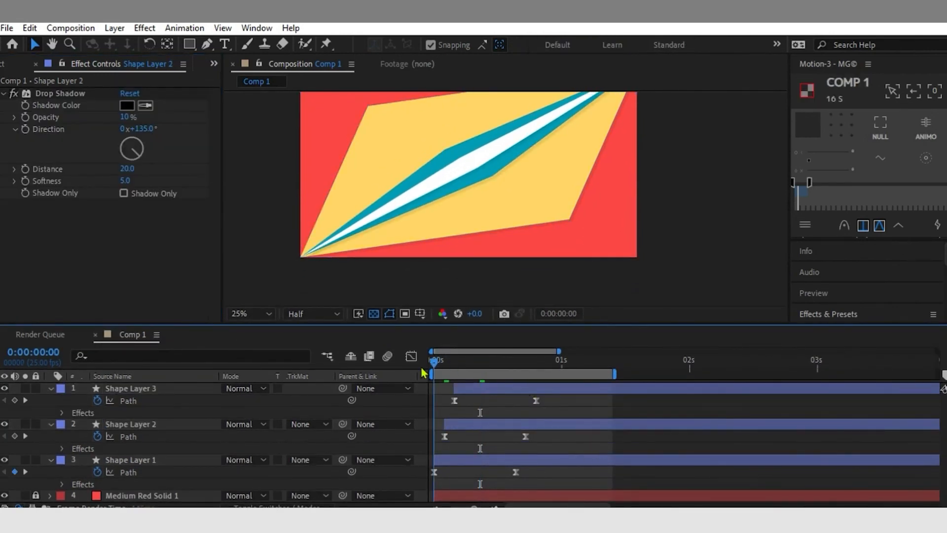
pyautogui.click(270, 314)
pyautogui.click(271, 69)
pyautogui.press('space')
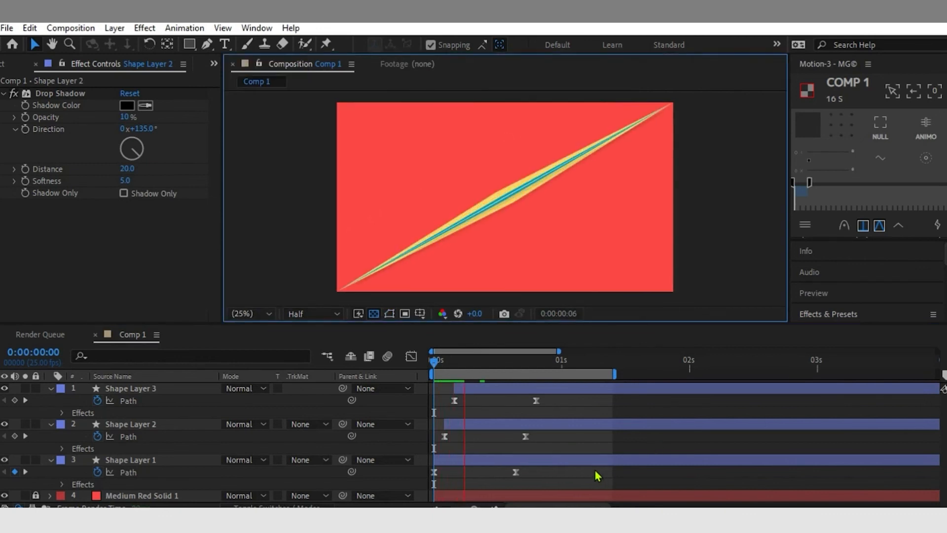